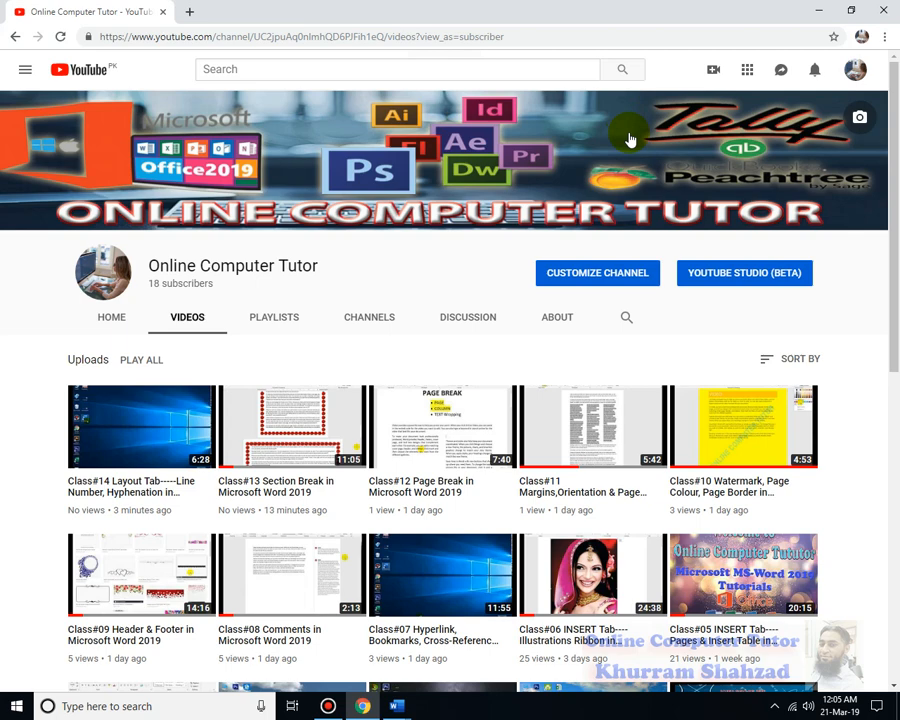
Step: Switch to the Word document and look through the headings and text on its first pages
left_click(819, 9)
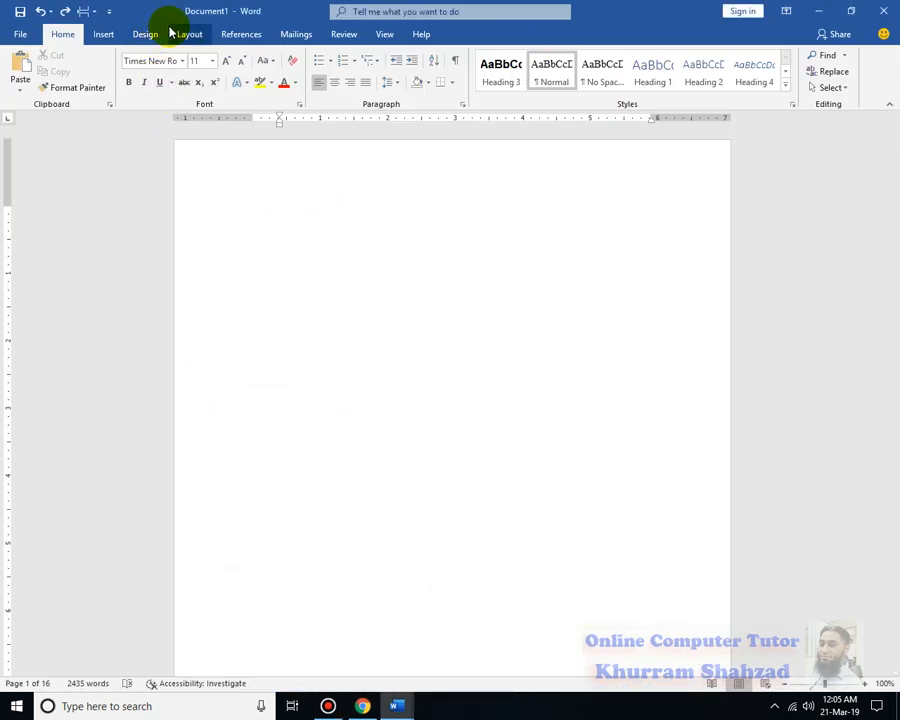
left_click(238, 35)
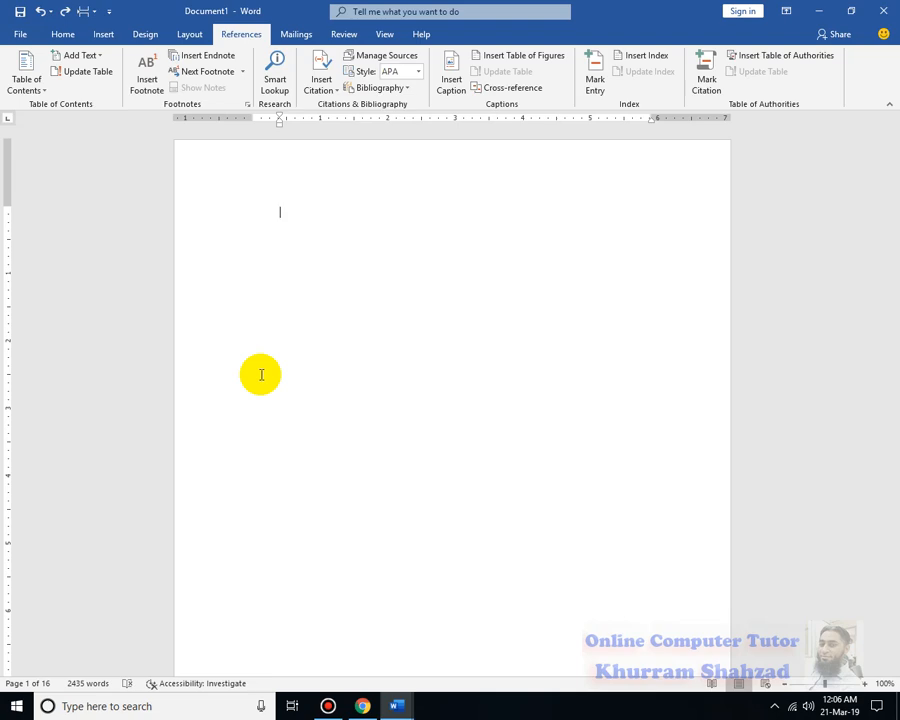
scroll(420, 480, "down", 15)
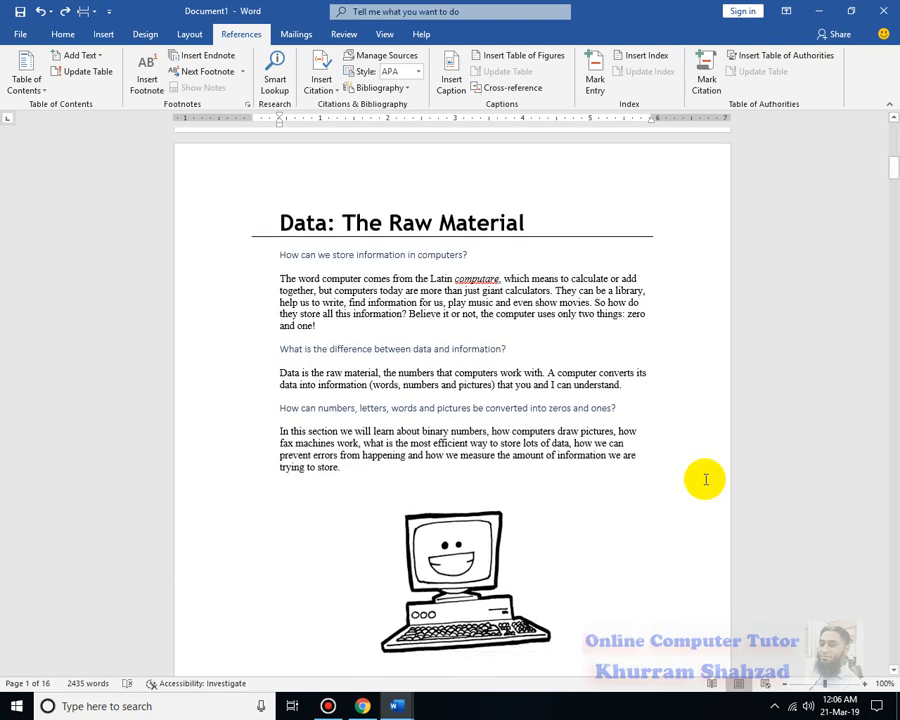
scroll(705, 480, "down", 18)
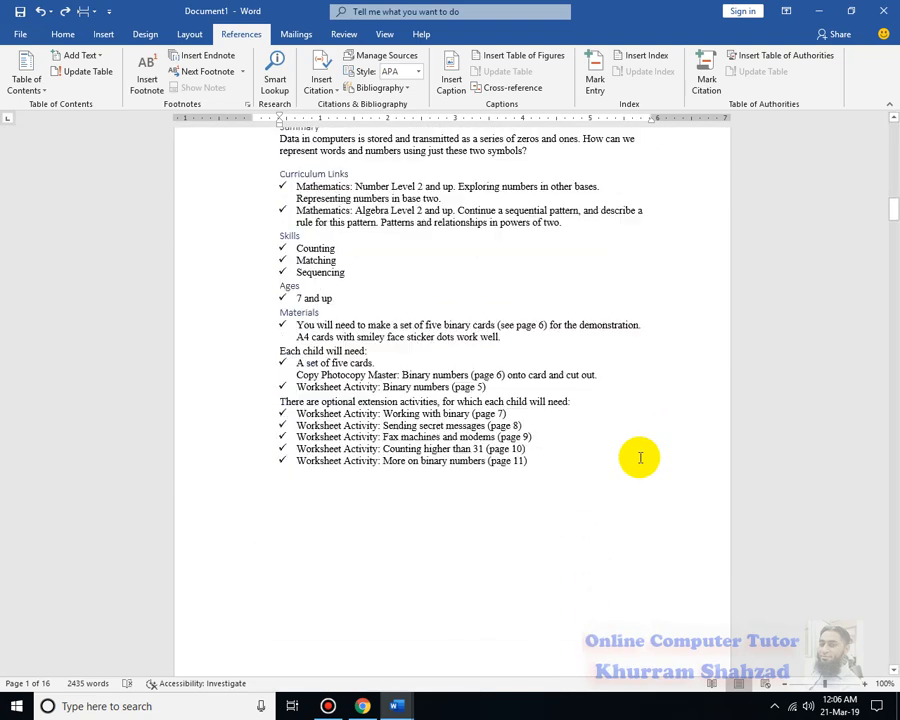
scroll(640, 457, "down", 15)
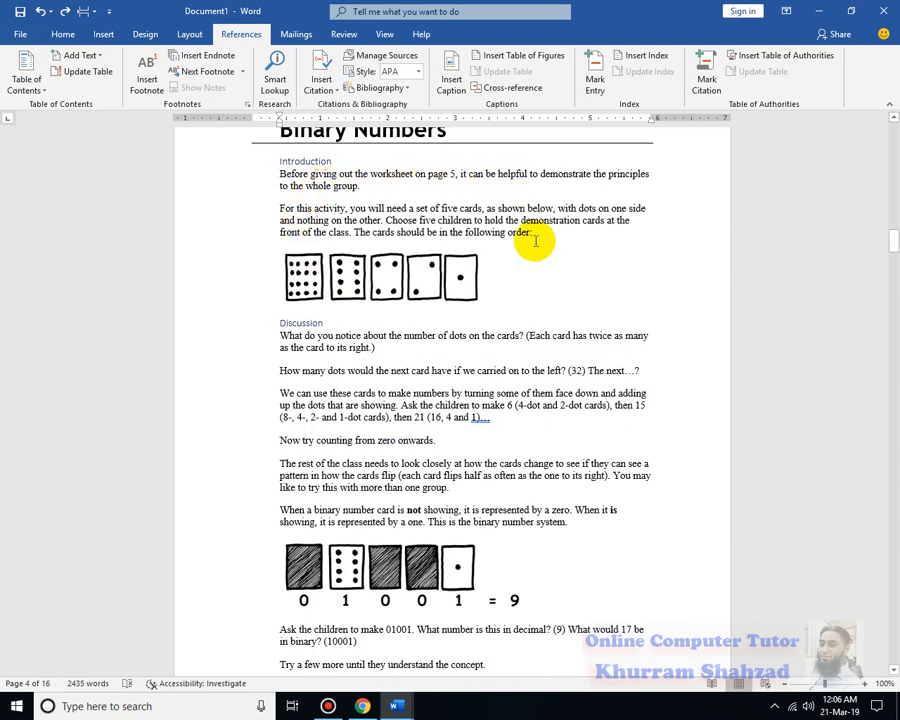
scroll(590, 450, "down", 8)
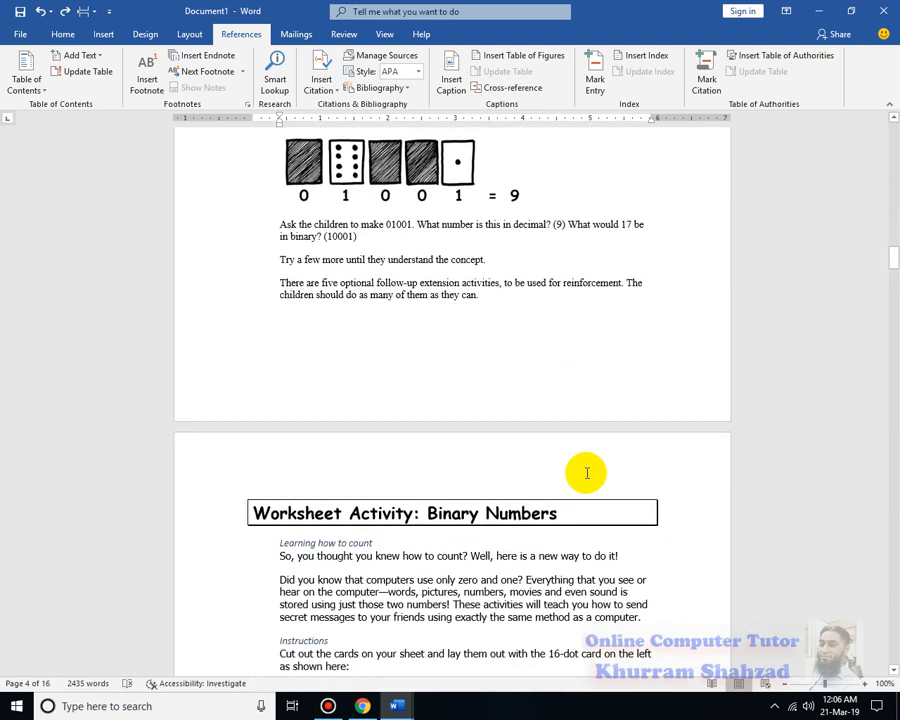
scroll(587, 473, "down", 5)
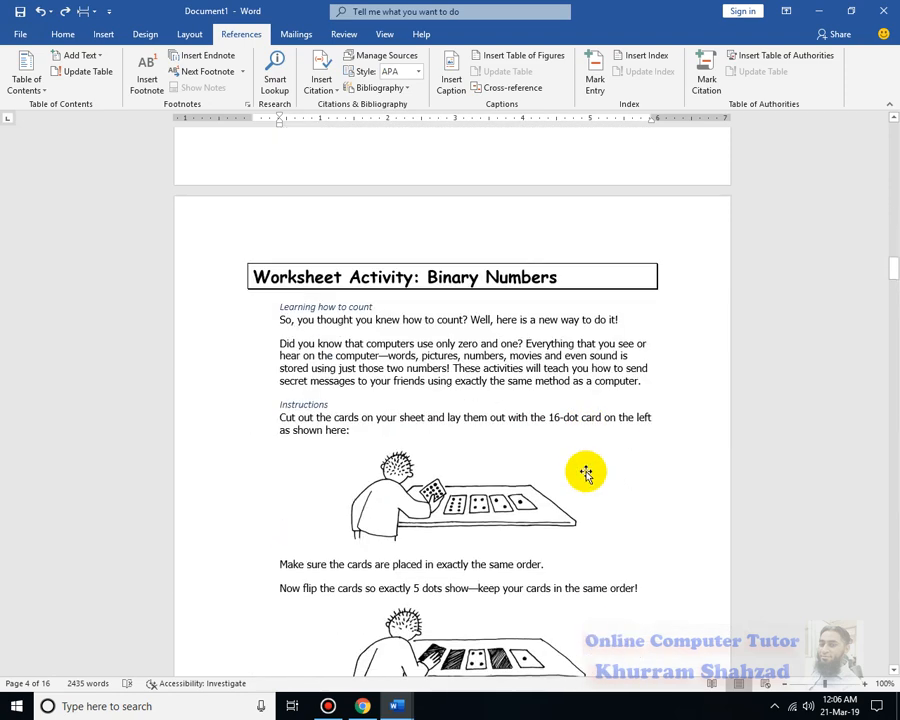
scroll(720, 370, "up", 6)
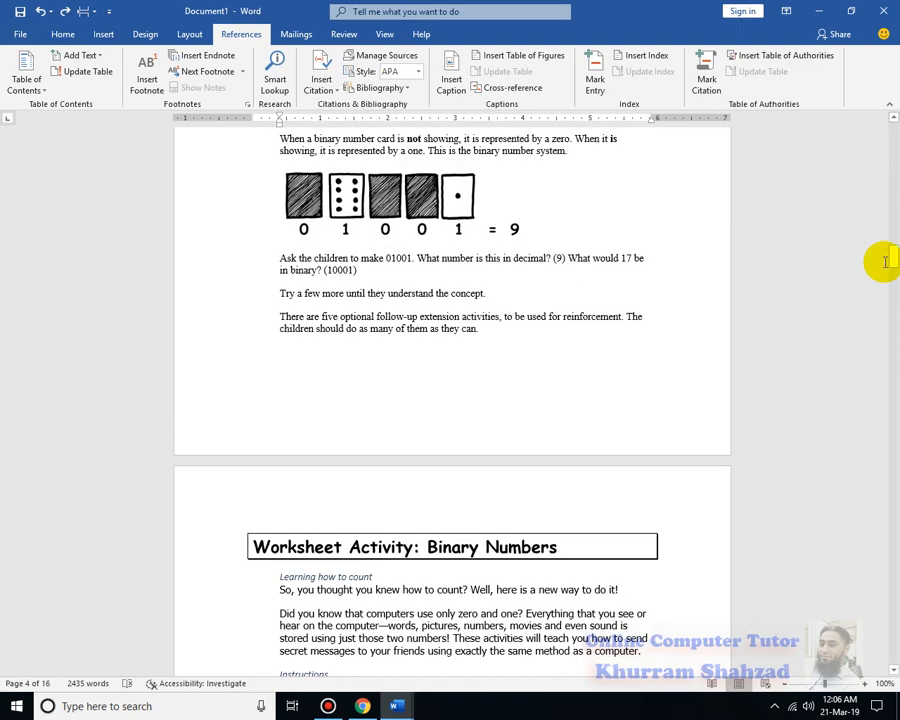
left_click_drag(884, 260, 890, 184)
scroll(636, 302, "up", 5)
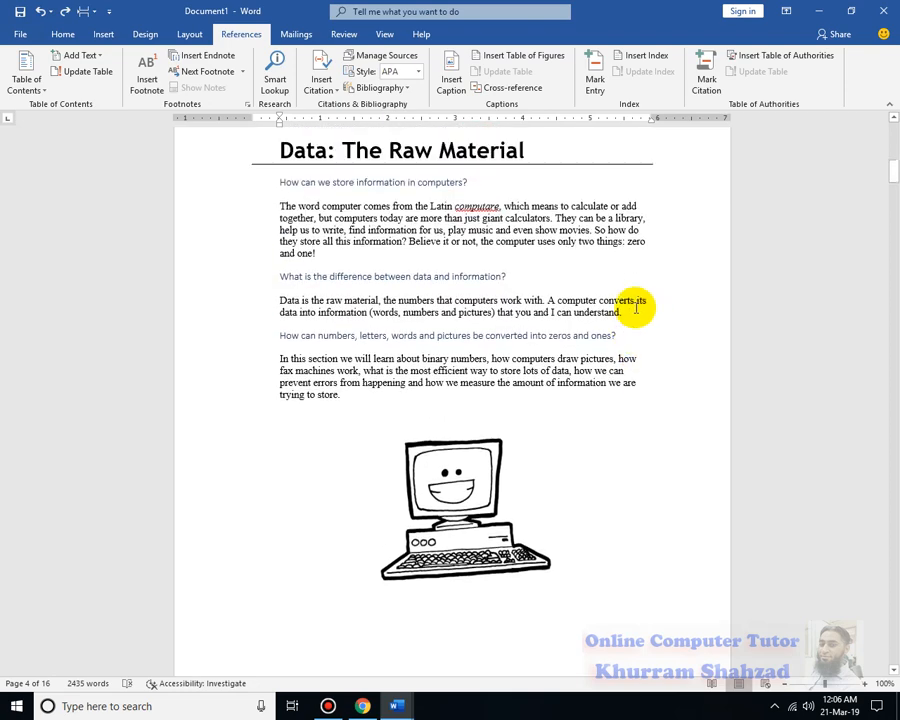
Step: Preview the Heading 1 style on the title "Data: The Raw Material" and inspect the question headings below it
left_click_drag(550, 240, 197, 234)
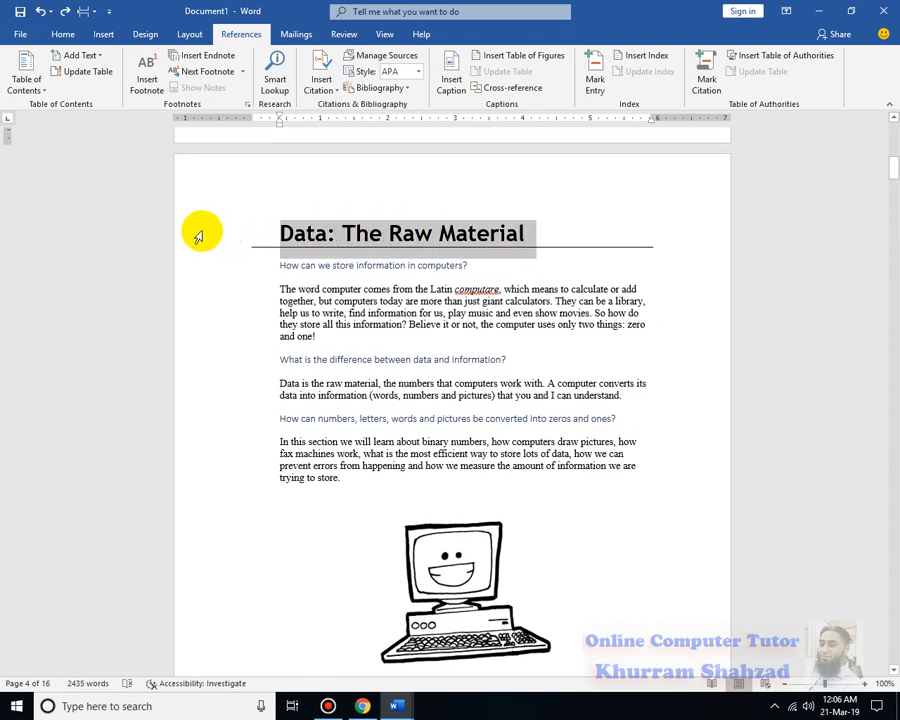
left_click(56, 35)
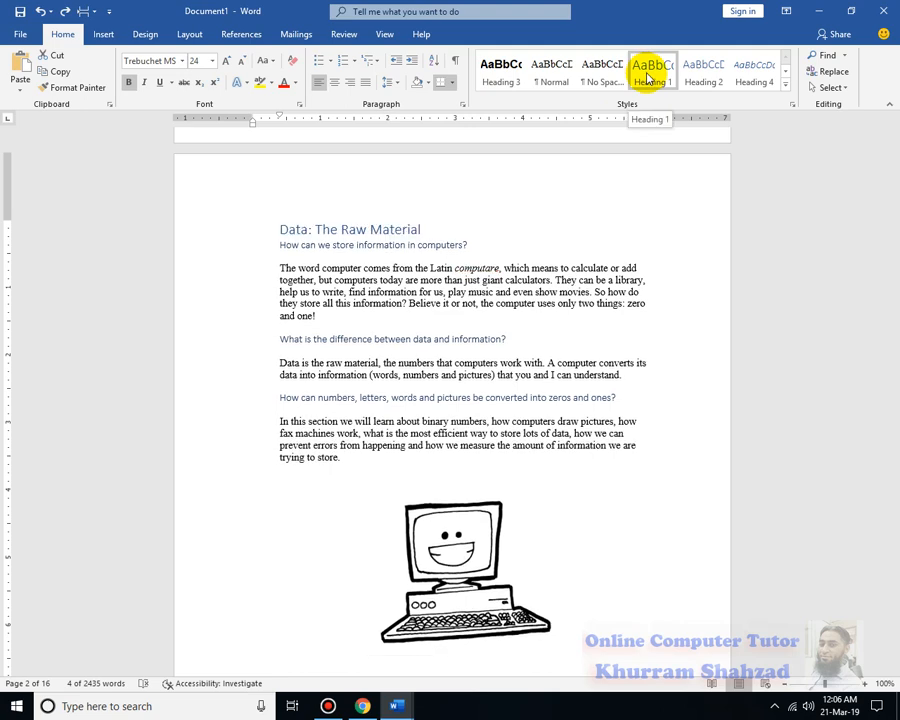
left_click(648, 78)
left_click(592, 330)
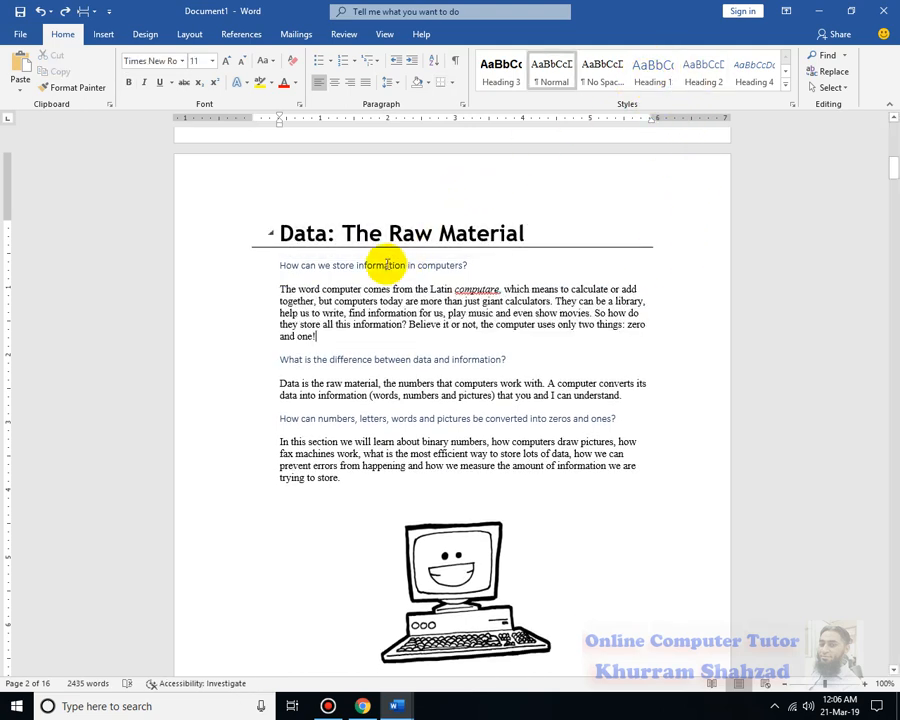
left_click(389, 420)
Step: Place the text cursor at the start of the blank first page
scroll(689, 543, "up", 5)
scroll(362, 236, "up", 6)
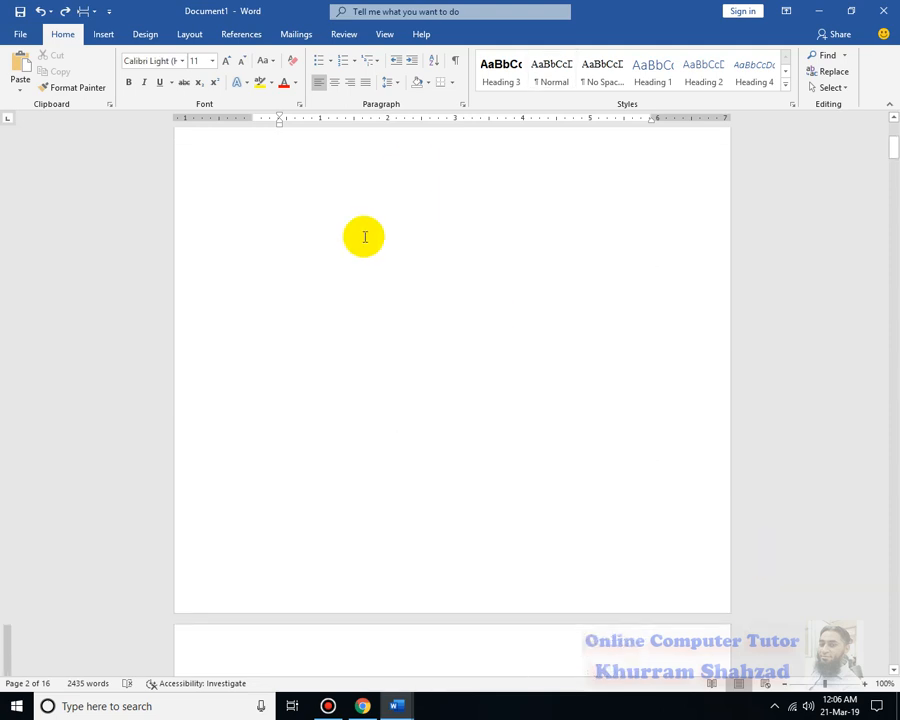
left_click(342, 186)
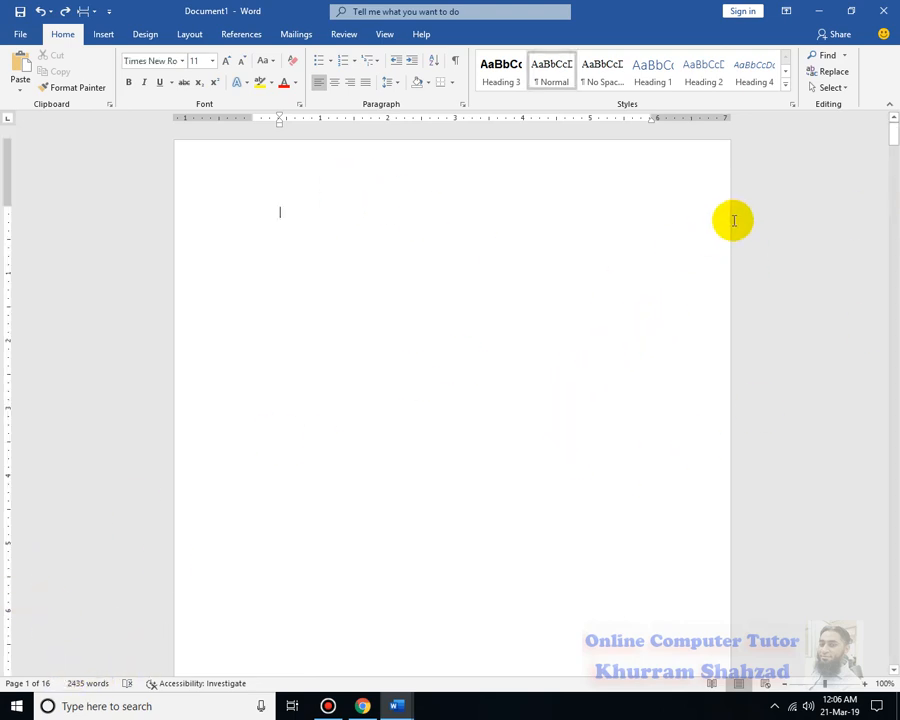
left_click_drag(892, 134, 883, 78)
left_click(289, 209)
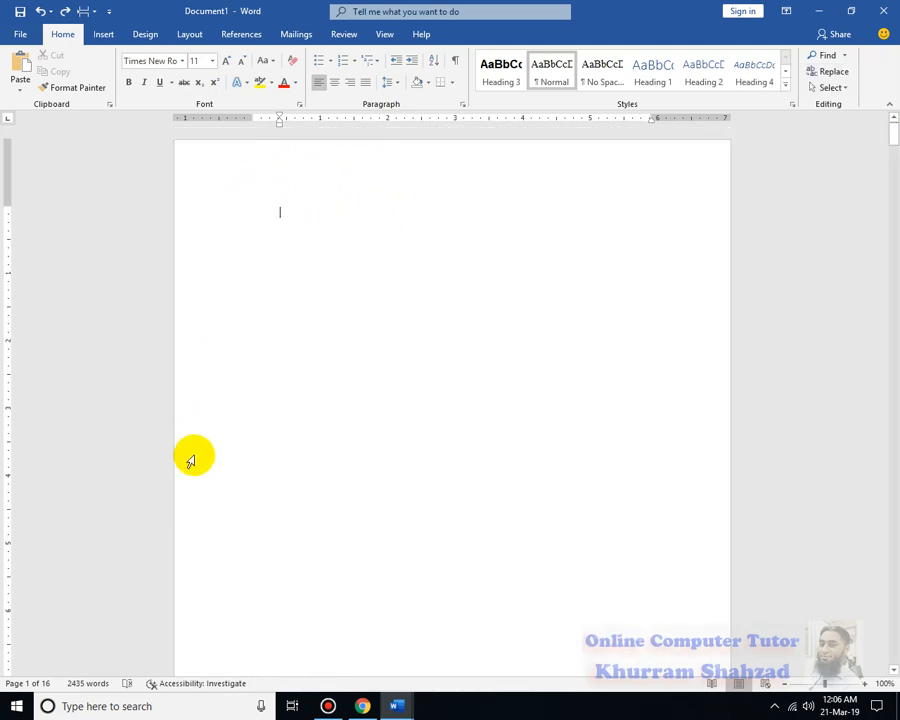
Step: Insert the built-in Manual Table as a table of contents on the first page
left_click(240, 37)
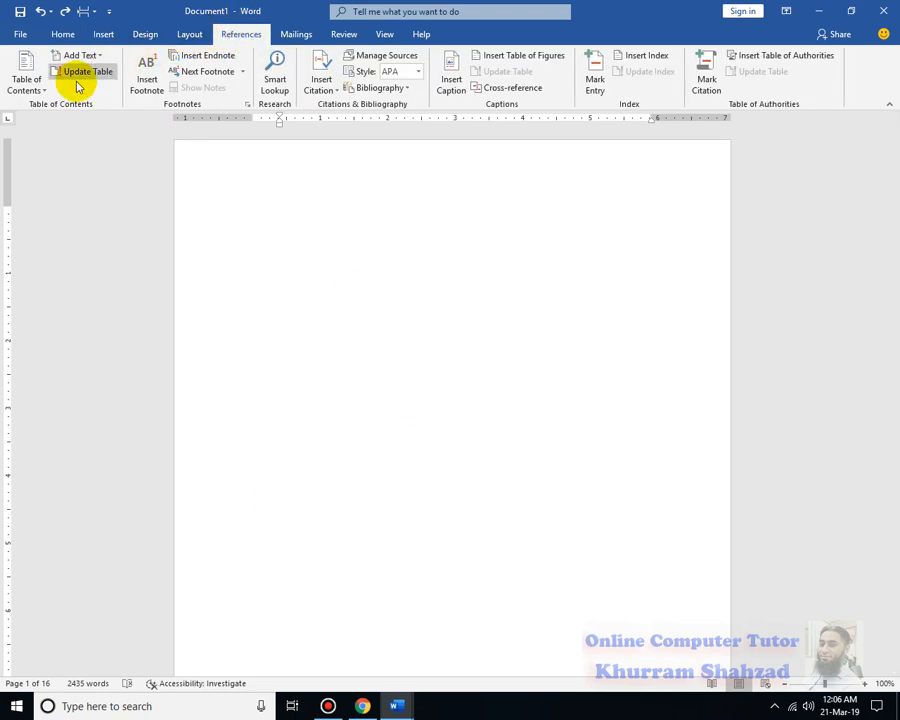
left_click(36, 88)
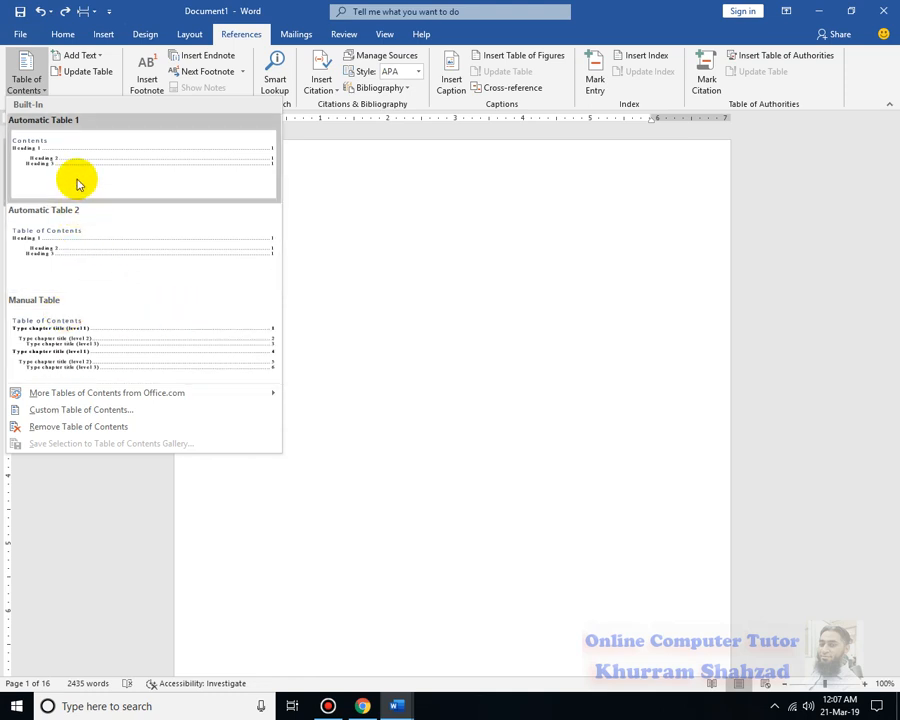
left_click(74, 302)
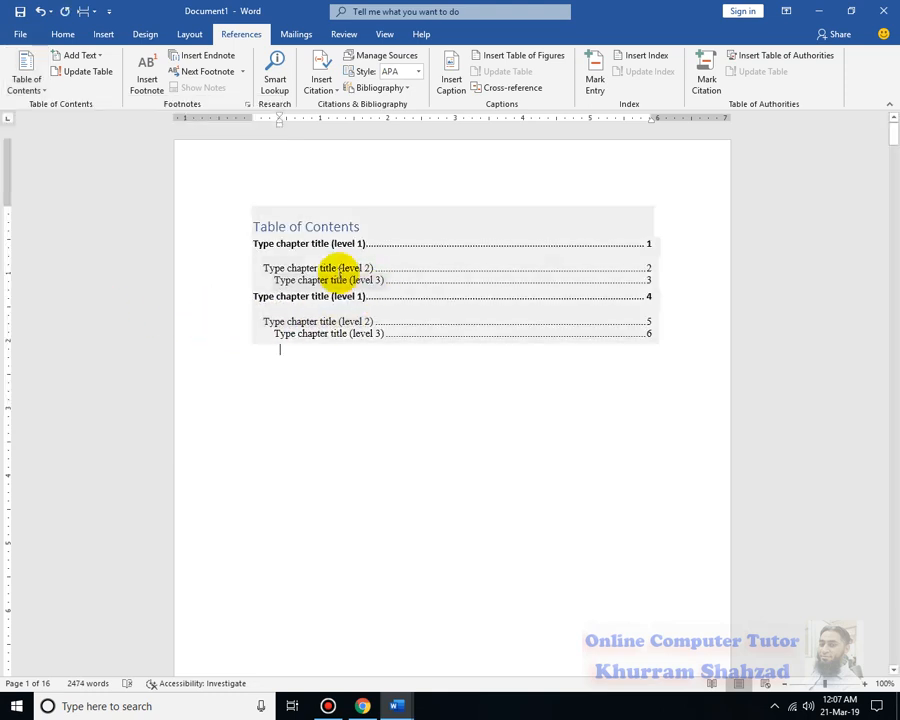
Step: Check the placeholder entries and remove the manual table of contents from the first page
left_click(310, 268)
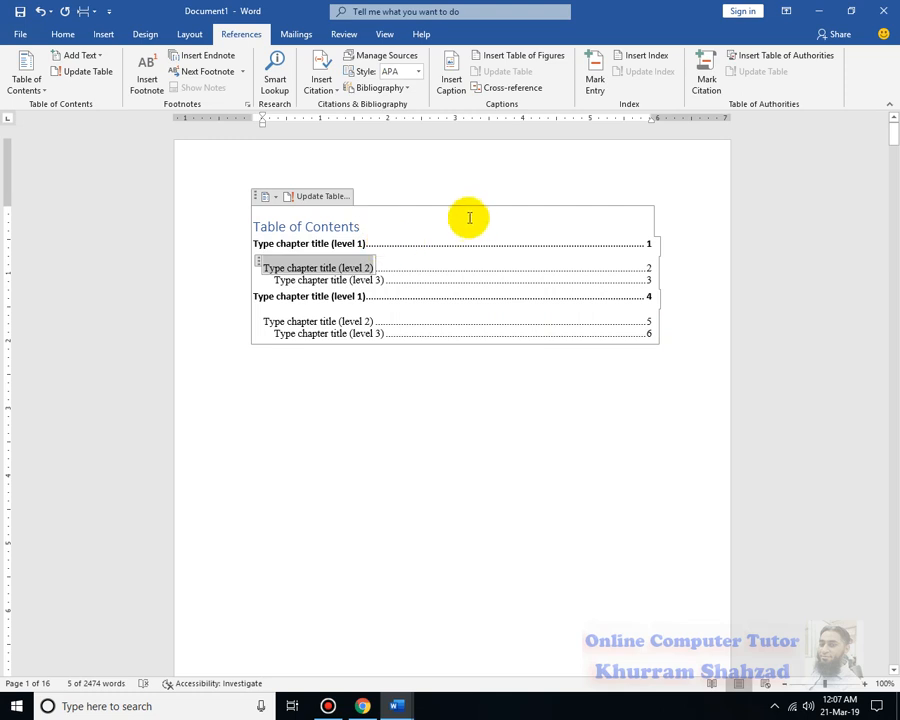
left_click(242, 224)
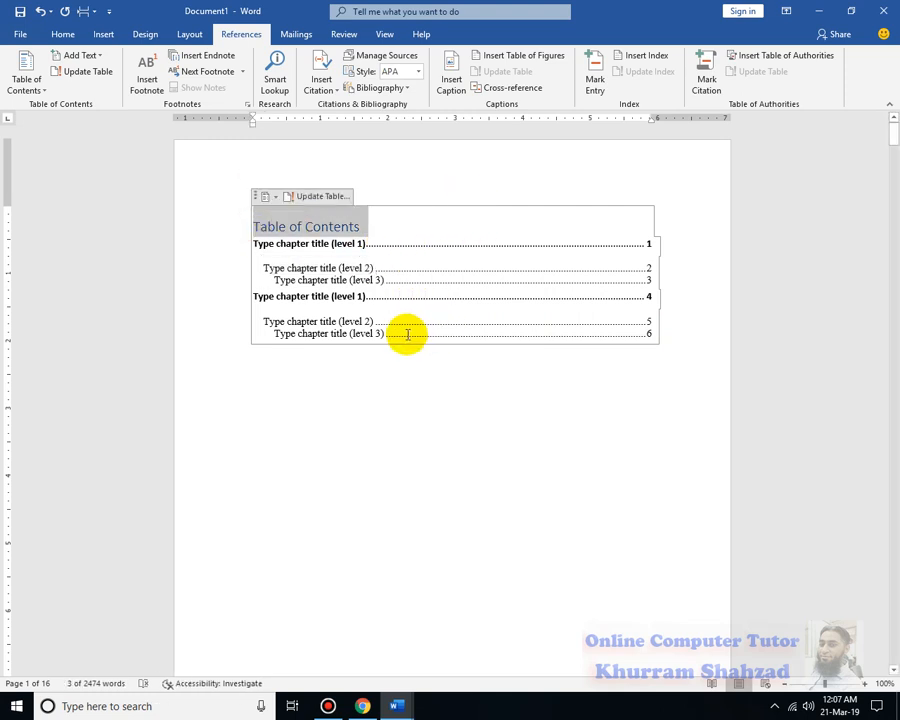
key("Delete")
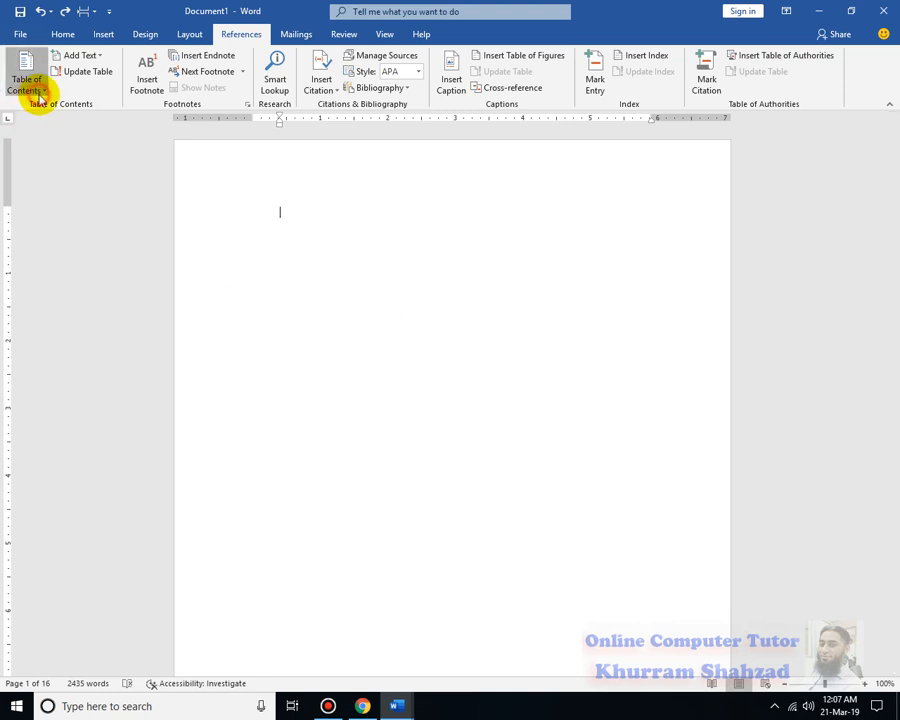
Step: Insert the Automatic Table 1 table of contents on the blank first page
left_click(34, 90)
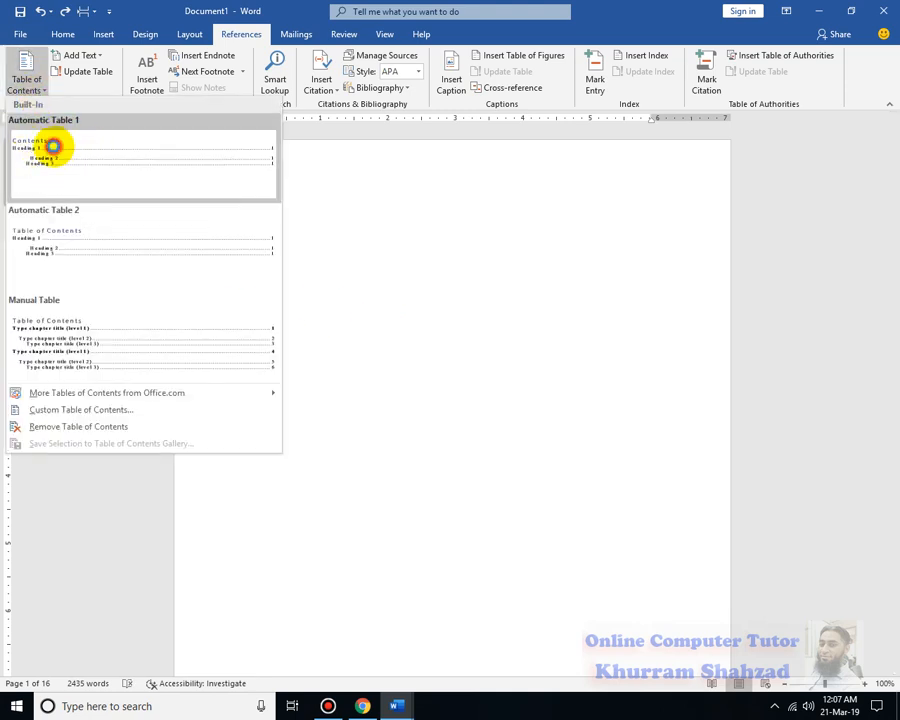
left_click(53, 147)
Step: Compare the contents entries with the "Data: The Raw Material" title and the question headings in the document
scroll(395, 370, "down", 15)
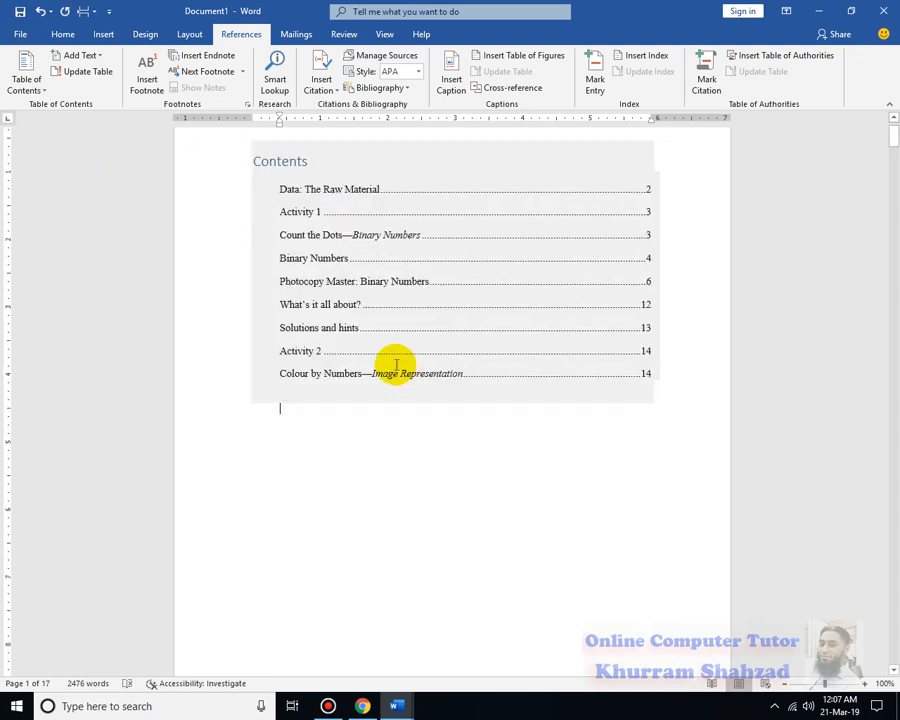
scroll(381, 363, "down", 1)
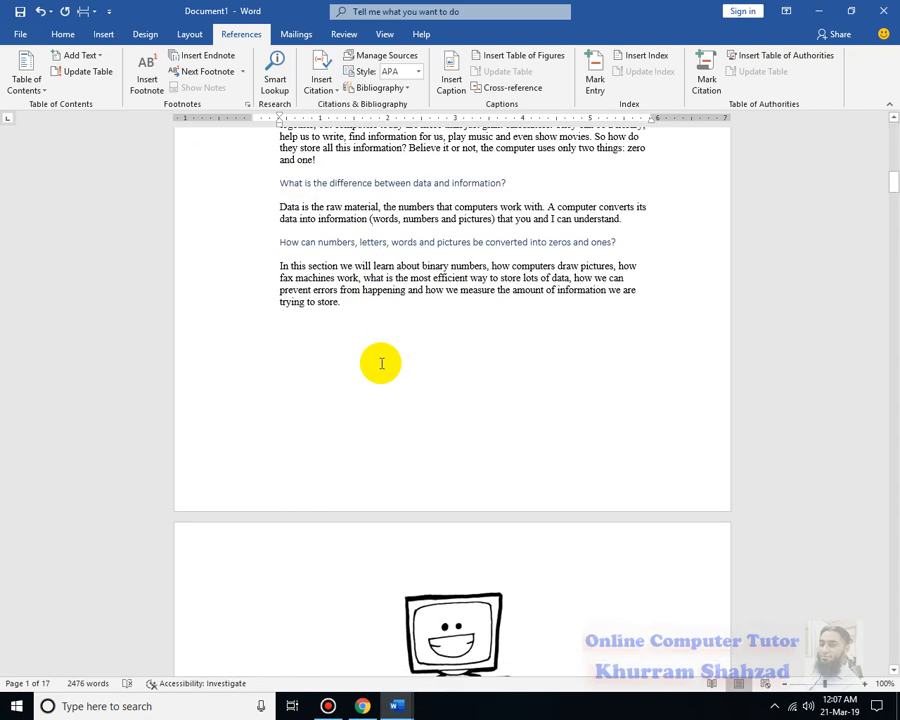
scroll(381, 363, "up", 5)
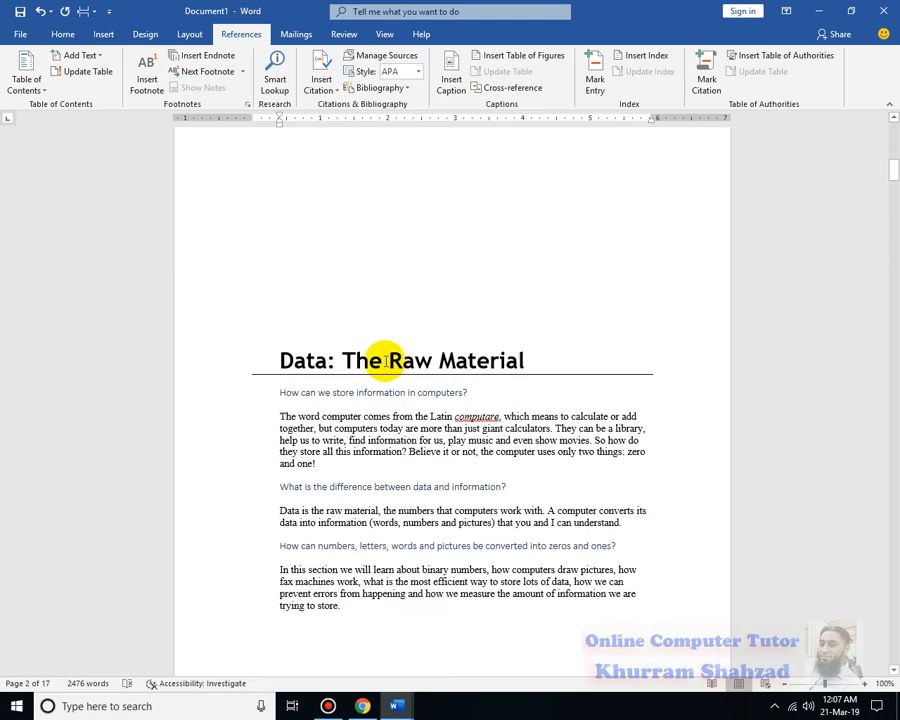
left_click(348, 362)
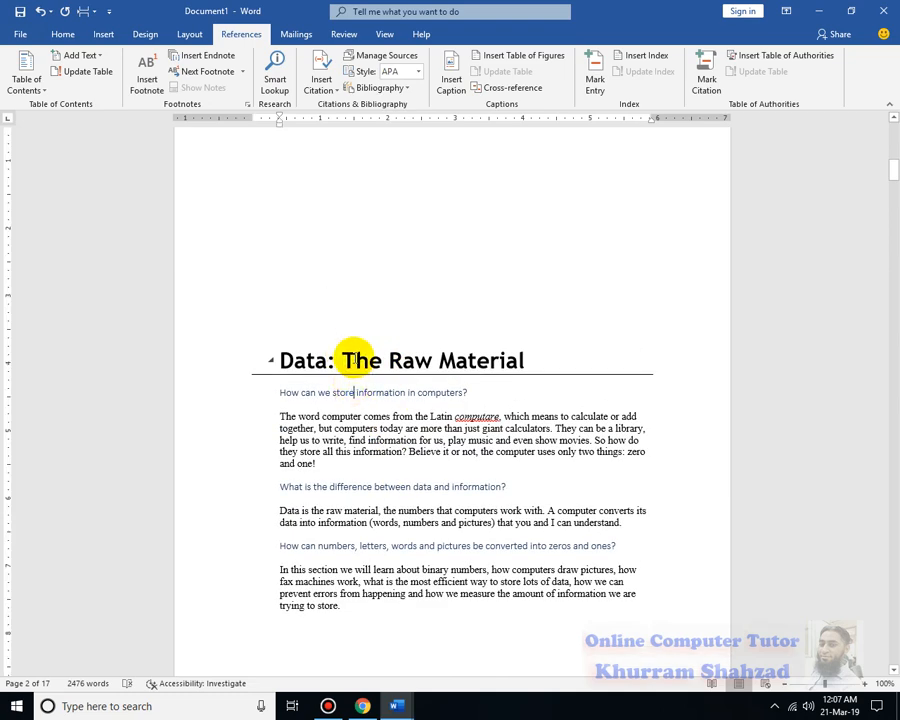
left_click(357, 393)
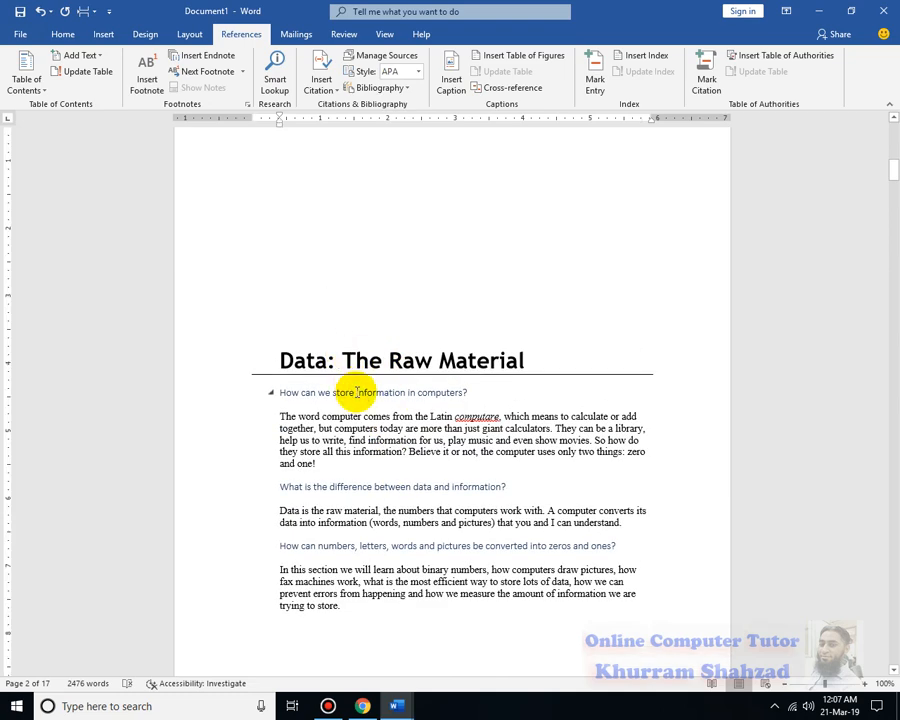
scroll(410, 382, "up", 10)
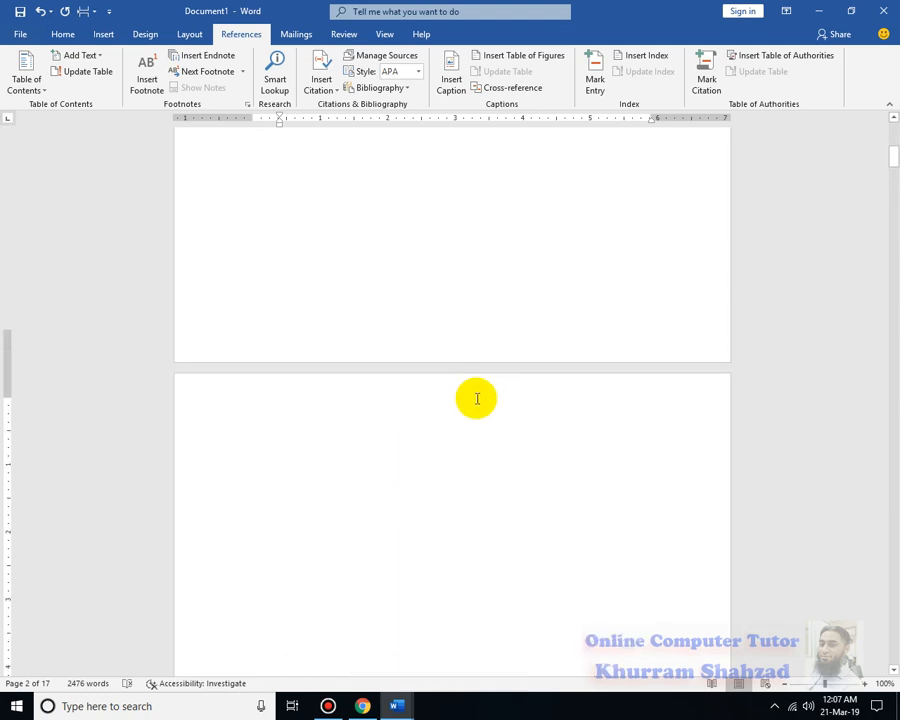
scroll(532, 388, "up", 5)
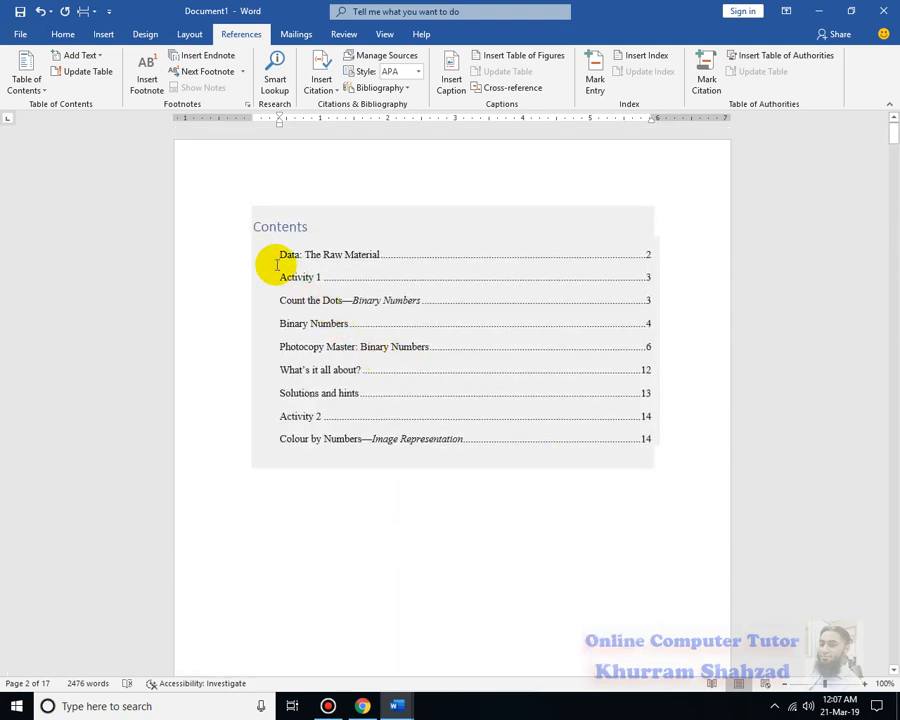
Step: Examine the entries and page numbers of the automatic table of contents
triple_click(276, 261)
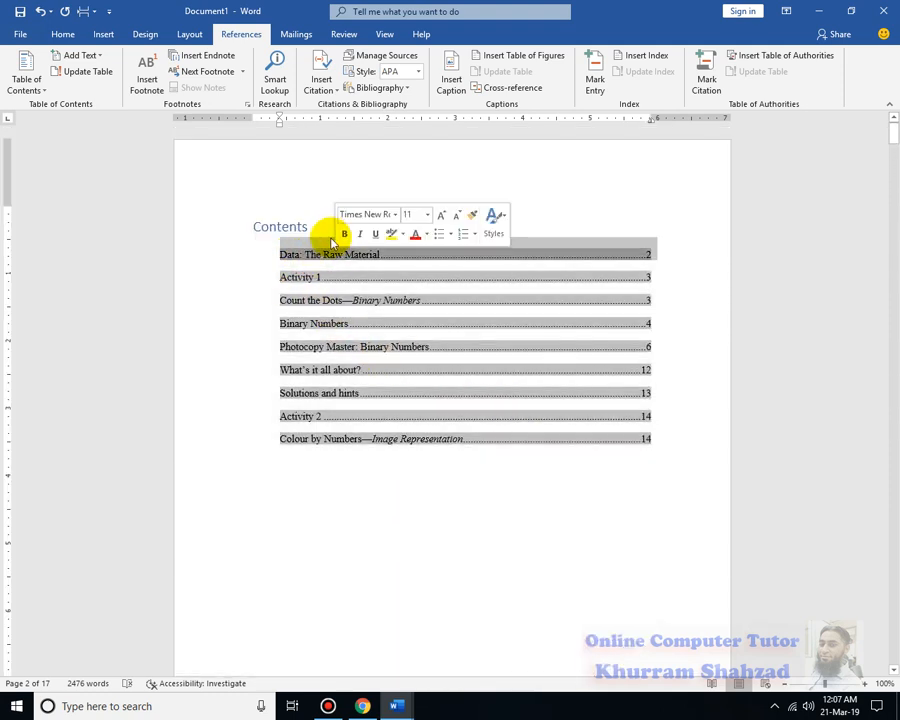
left_click(675, 335)
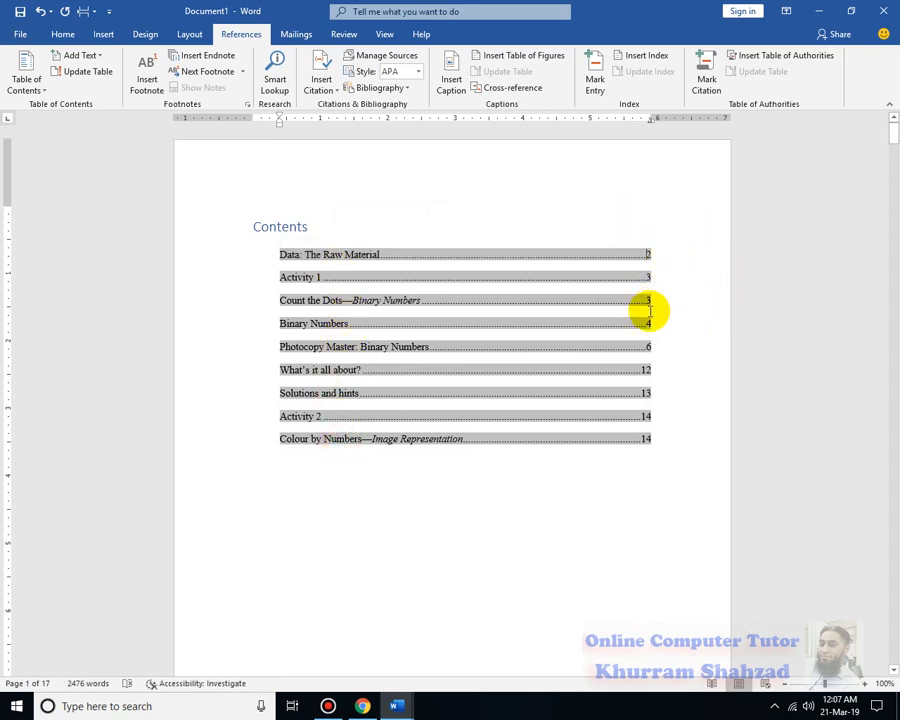
left_click(547, 350)
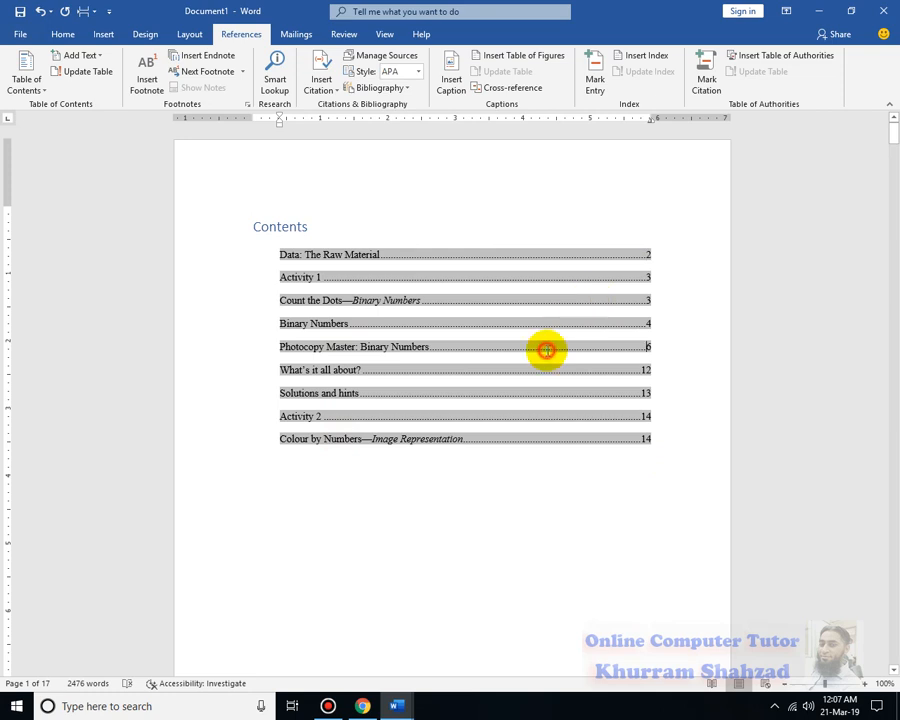
Step: Follow the "Binary Numbers" entry in the table of contents to its section and return to the contents page
left_click(252, 229)
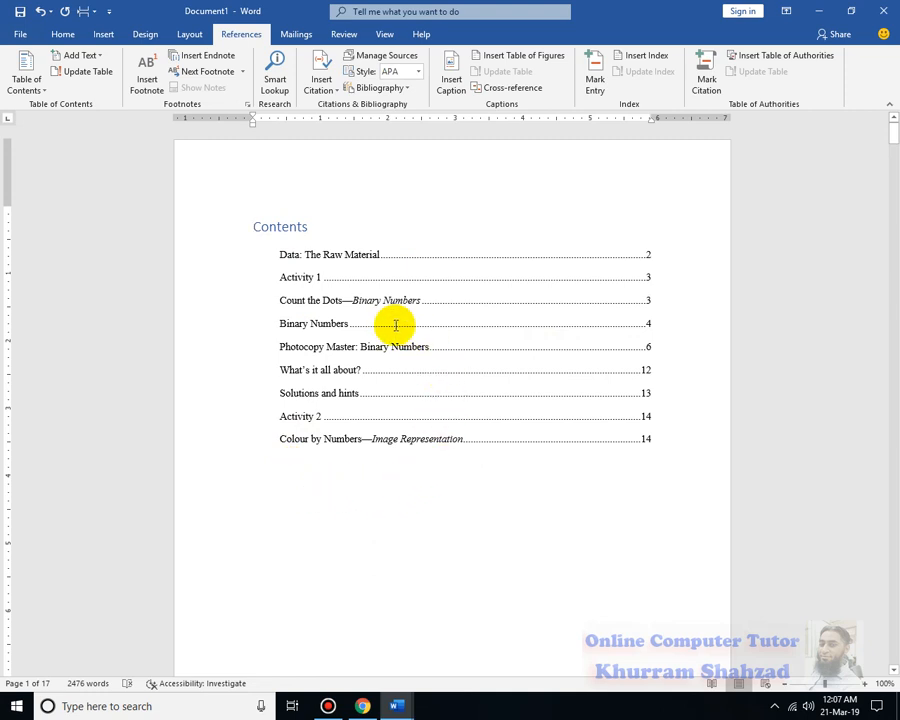
left_click(306, 328, "ctrl")
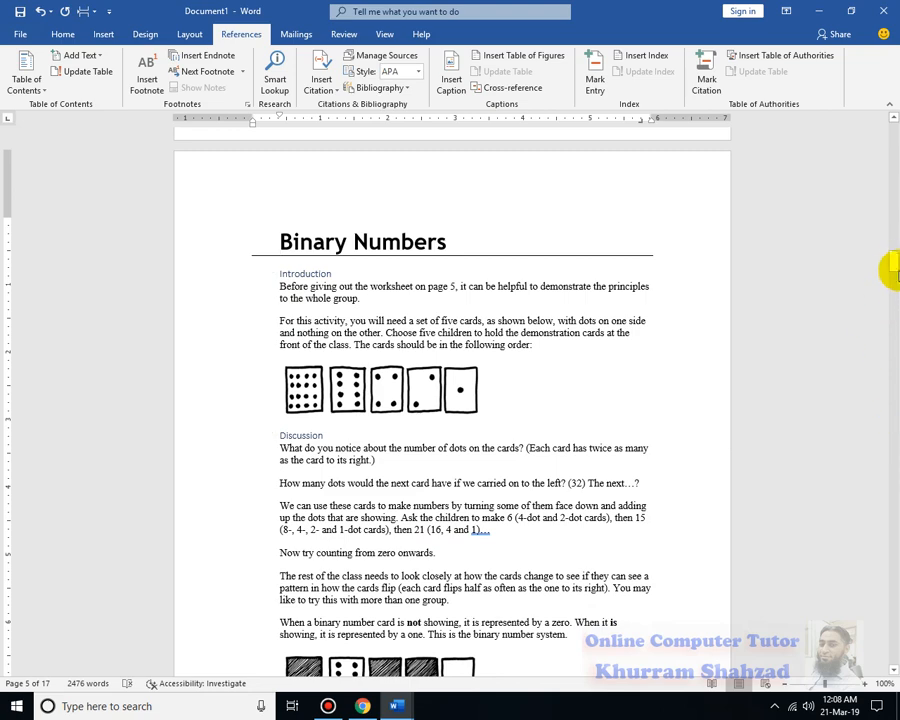
left_click_drag(886, 261, 886, 113)
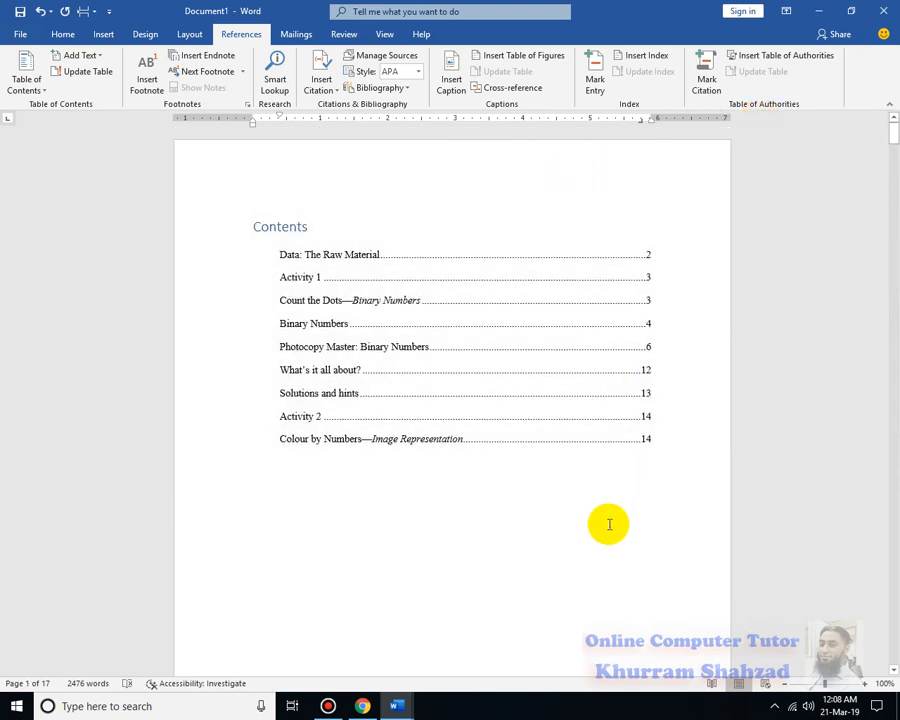
Step: Apply the Heading 2 style to the "Data in computers is stored and transmitted" paragraph under the Activity 1 Summary
scroll(888, 205, "down", 4)
left_click_drag(893, 141, 896, 200)
scroll(412, 185, "down", 4)
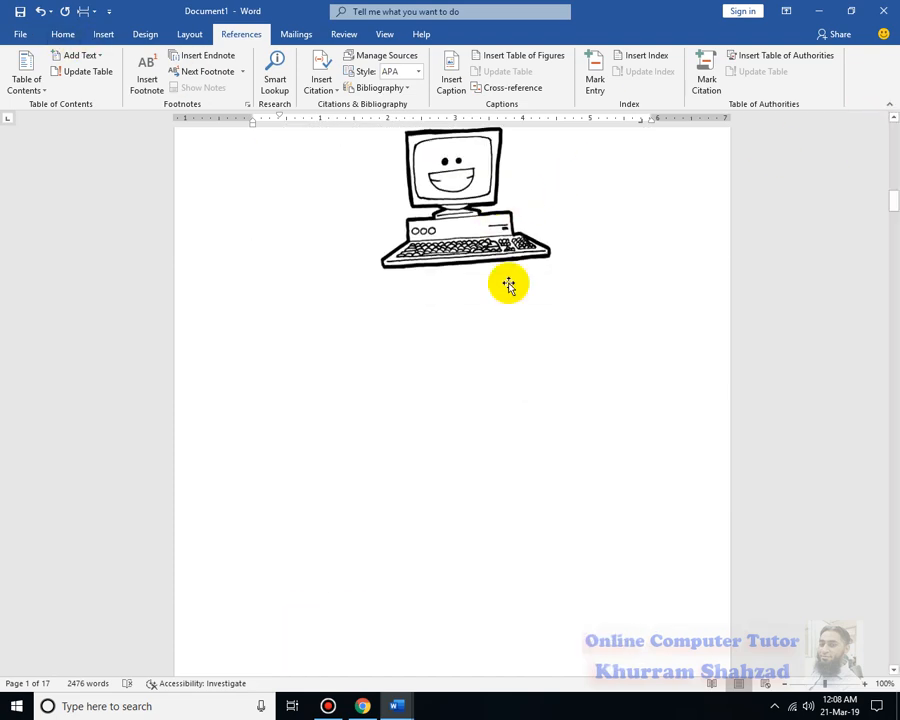
scroll(595, 442, "down", 10)
scroll(598, 465, "down", 5)
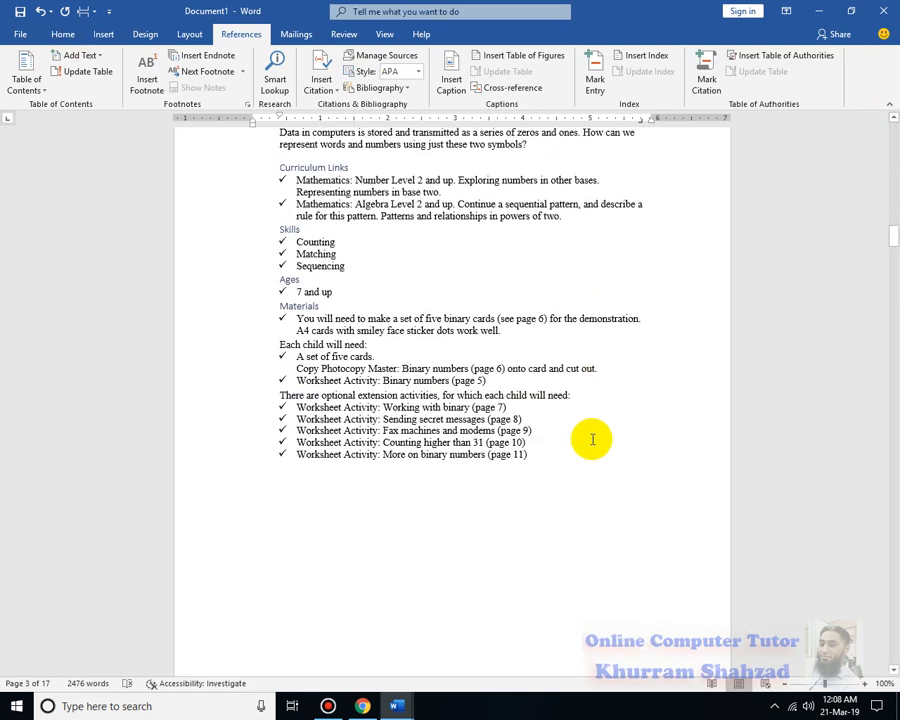
scroll(585, 485, "up", 4)
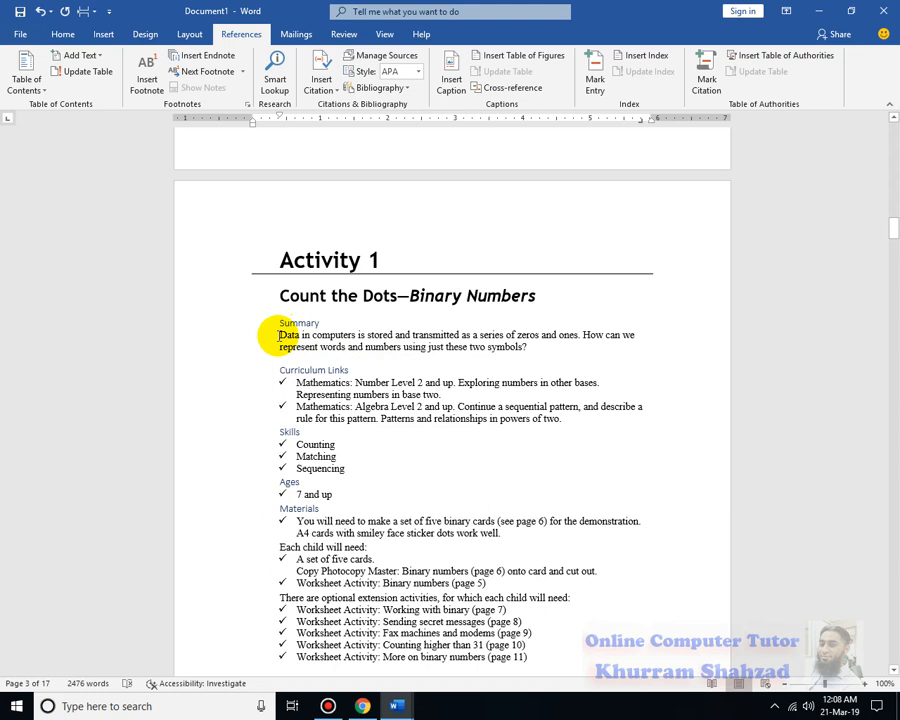
left_click_drag(284, 336, 290, 336)
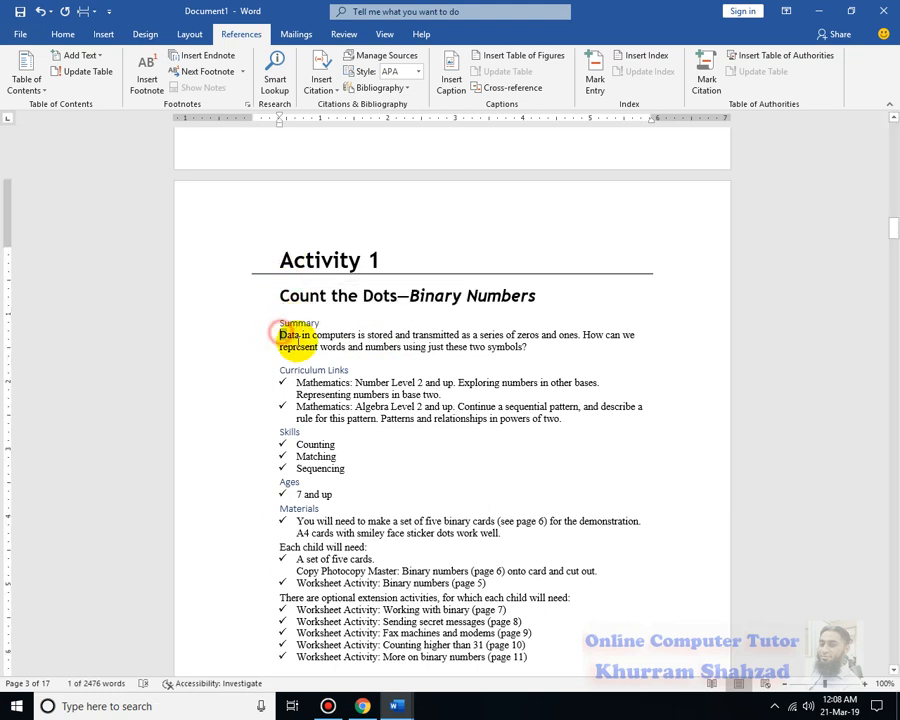
left_click(298, 342)
left_click_drag(278, 334, 569, 351)
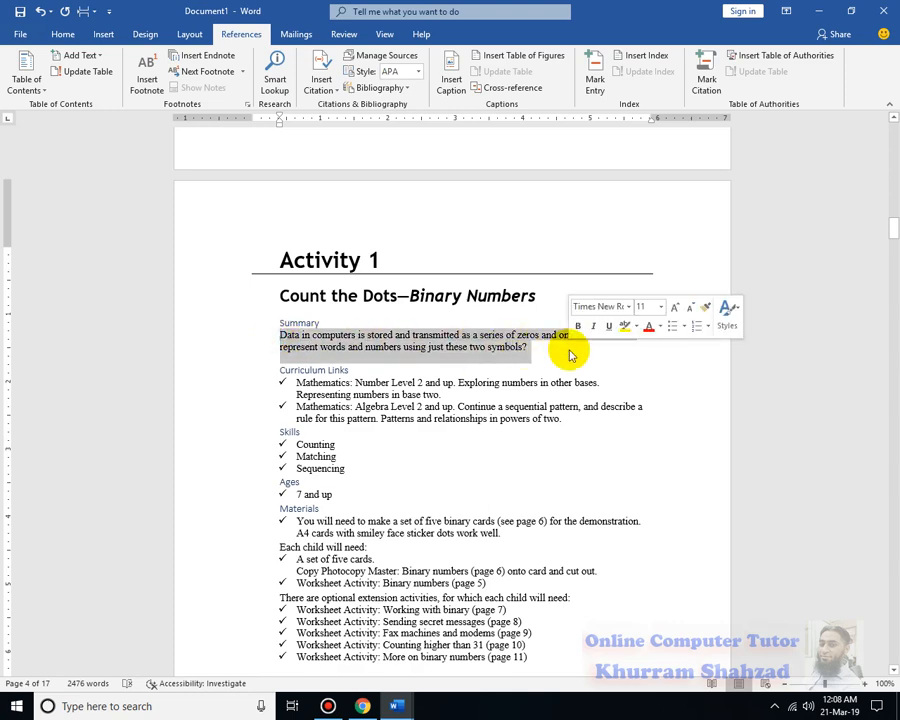
left_click(63, 35)
left_click(707, 84)
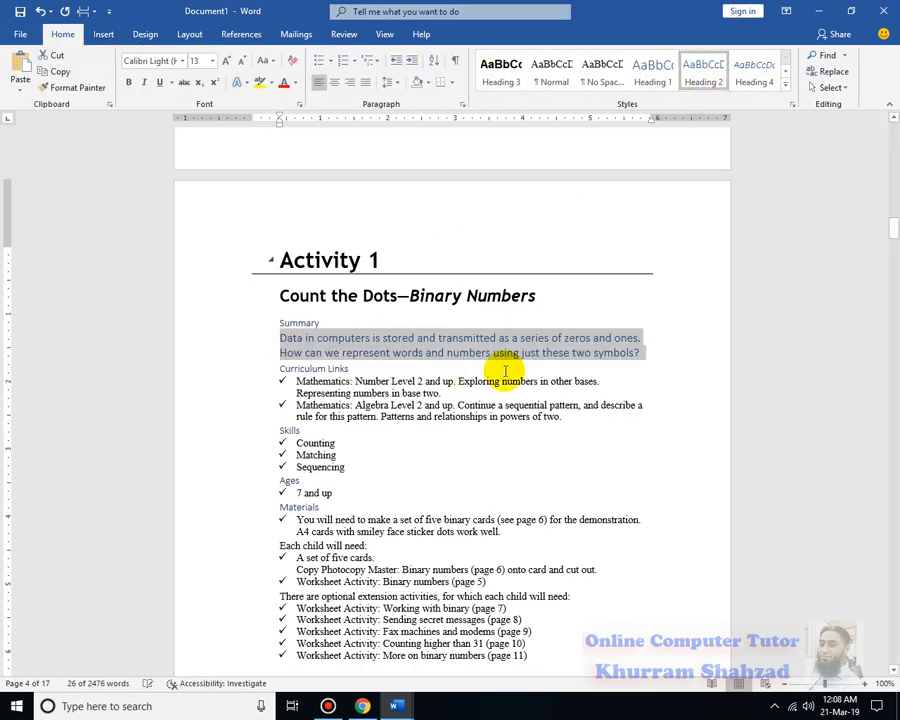
left_click(633, 440)
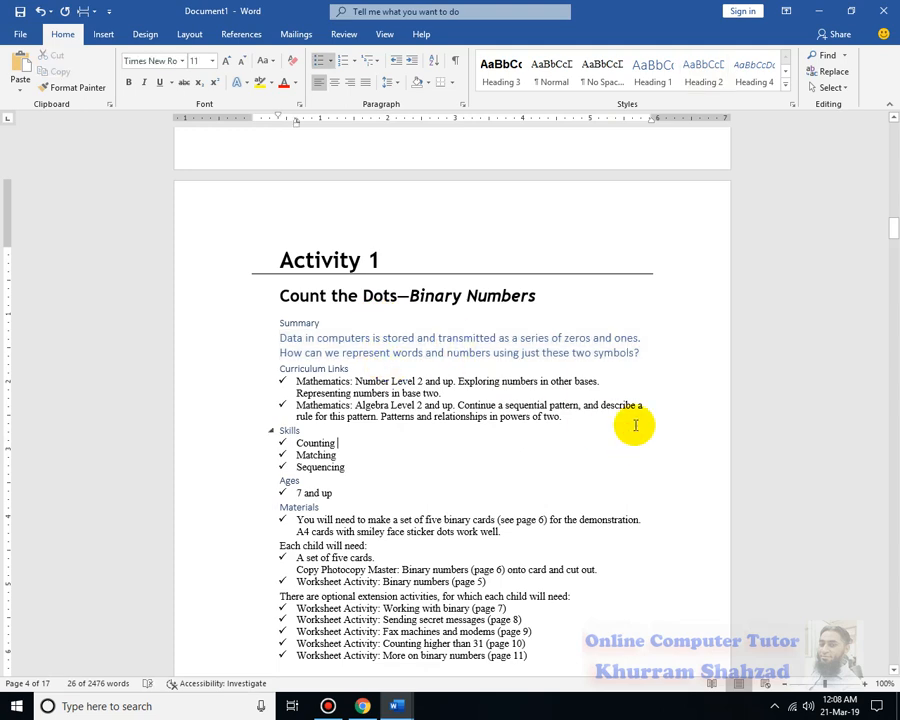
Step: Update the entire table of contents to include the newly styled Heading 2 paragraph
left_click_drag(893, 232, 890, 72)
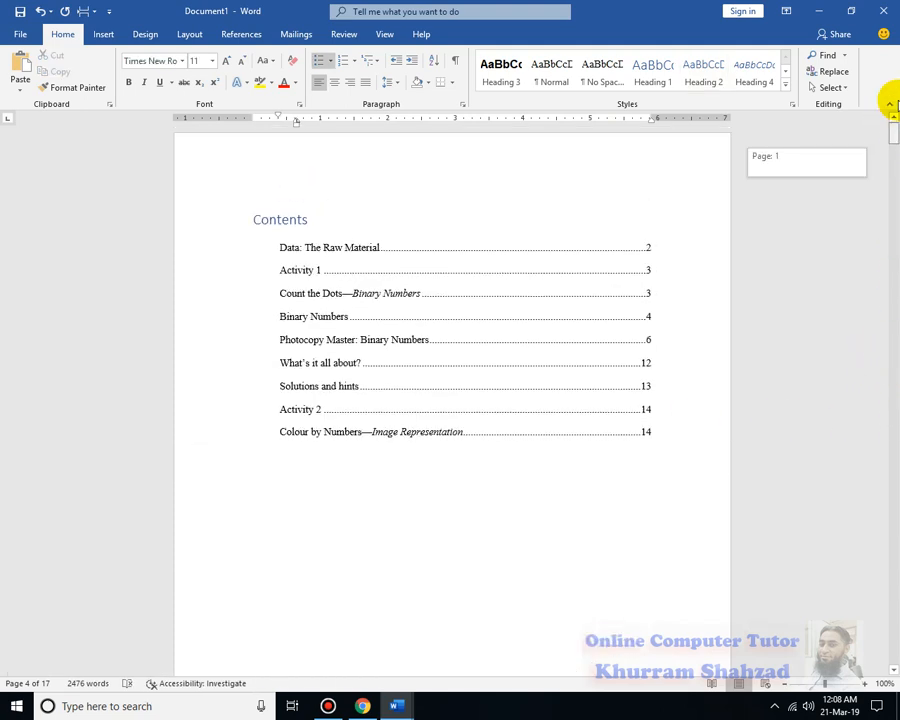
left_click(330, 320)
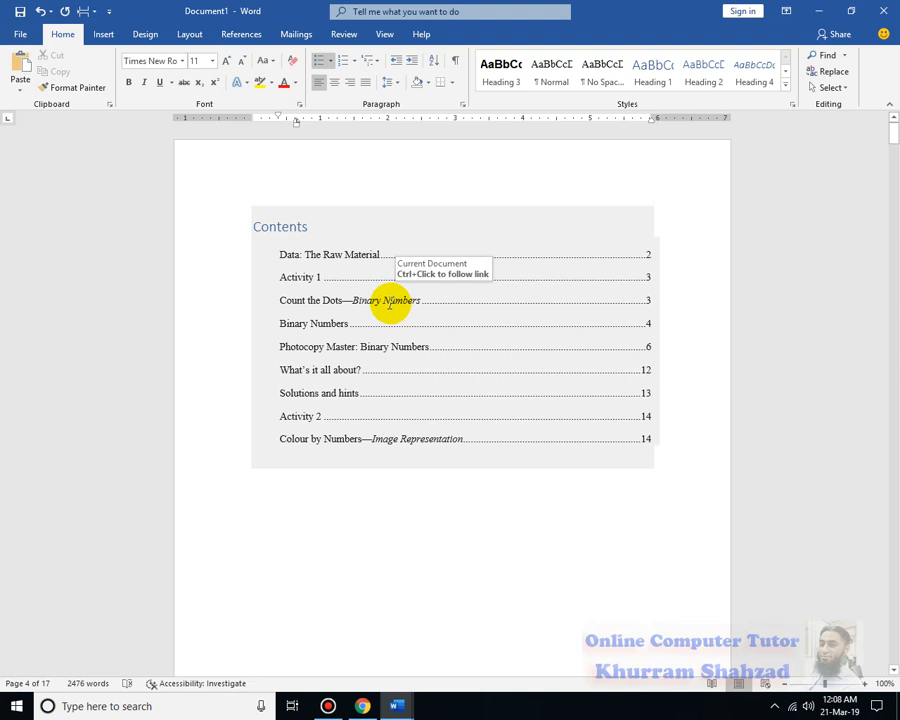
left_click(241, 34)
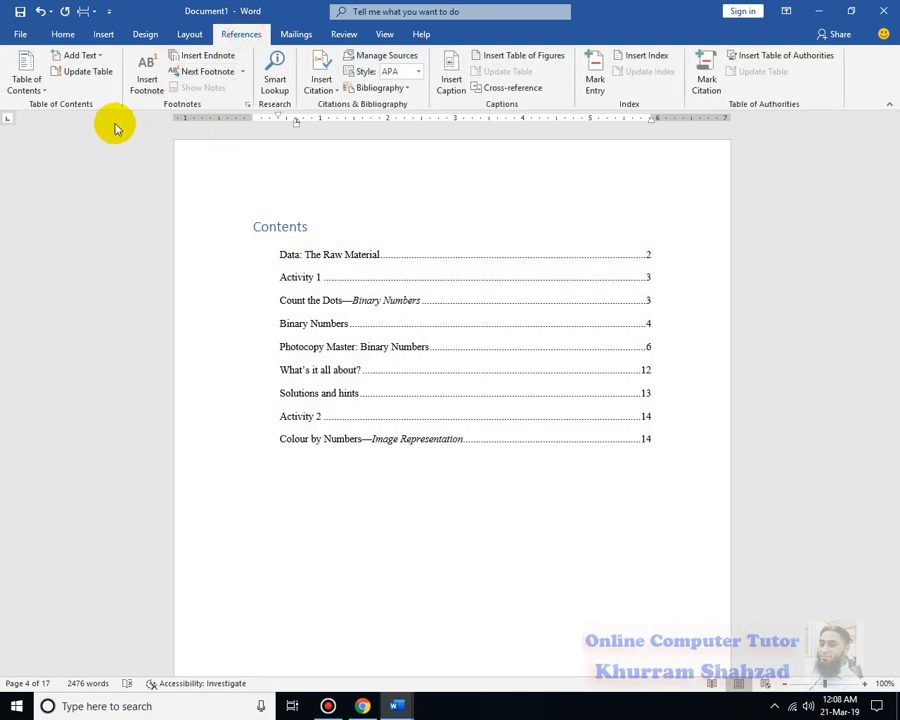
left_click(97, 73)
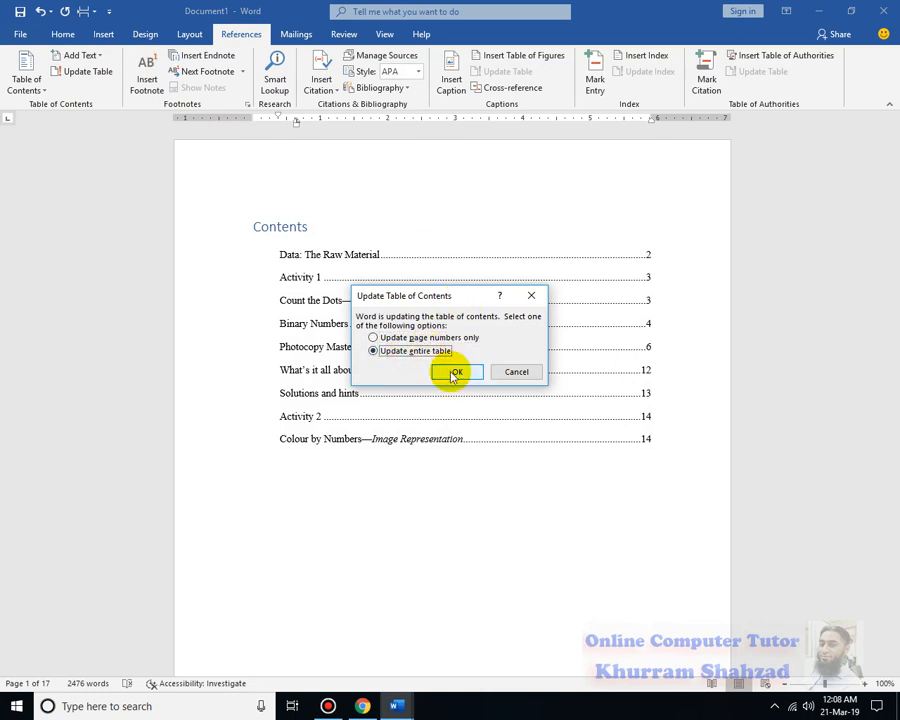
left_click(452, 371)
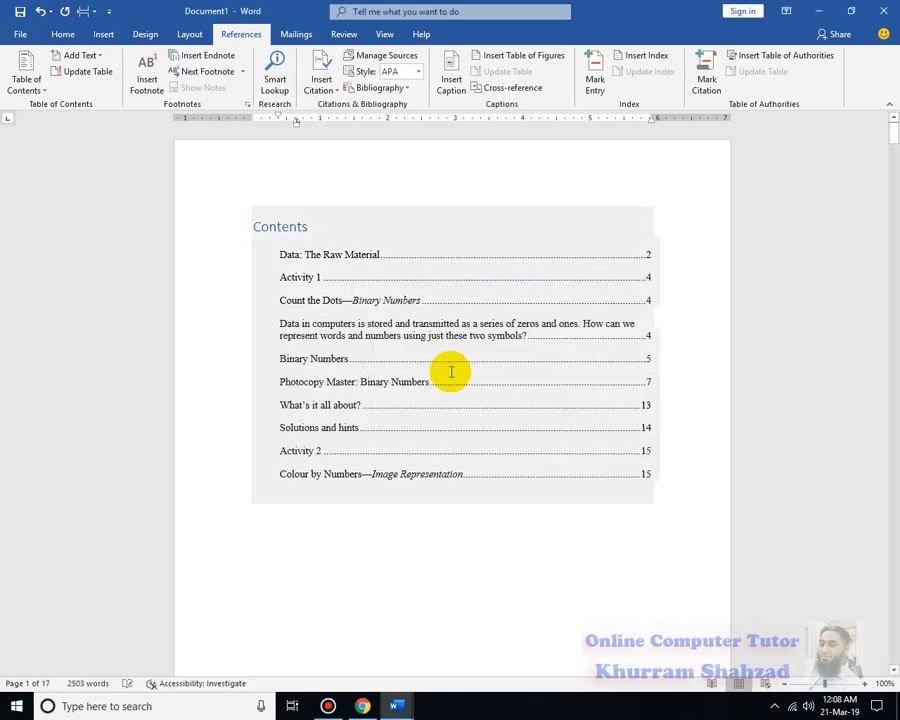
left_click(291, 330)
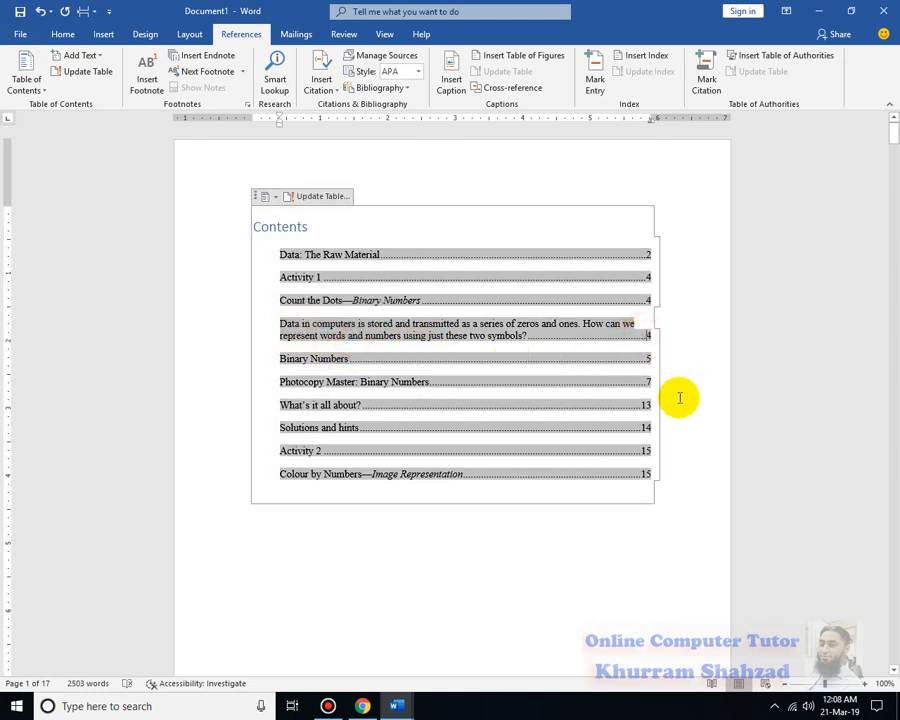
left_click(480, 620)
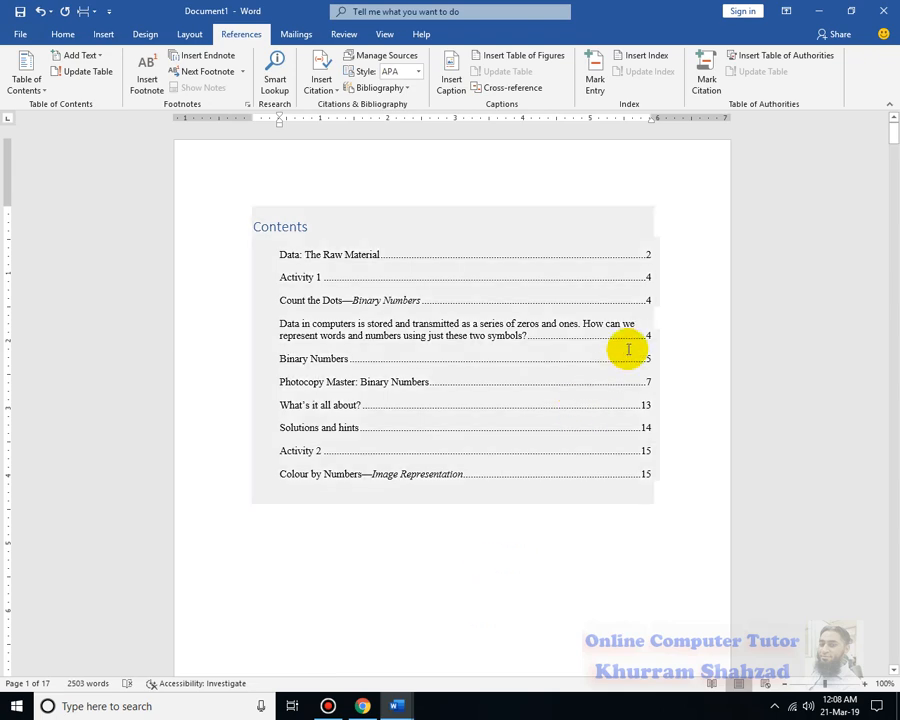
Step: Follow the "Data in computers" contents entry to its paragraph and set that paragraph to Level 1 with Add Text
left_click(360, 334, "ctrl")
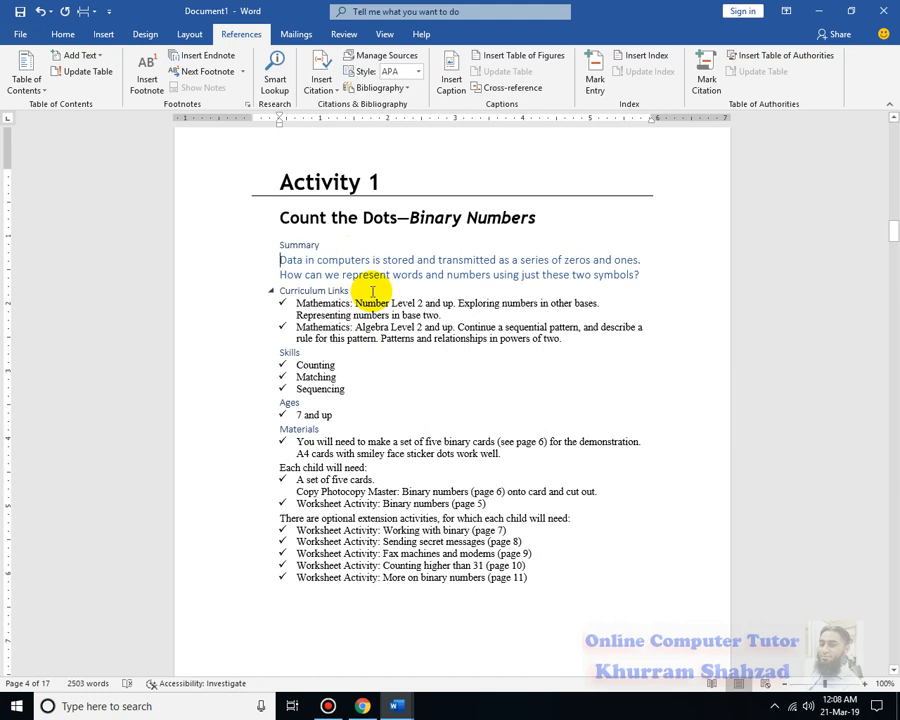
left_click(100, 57)
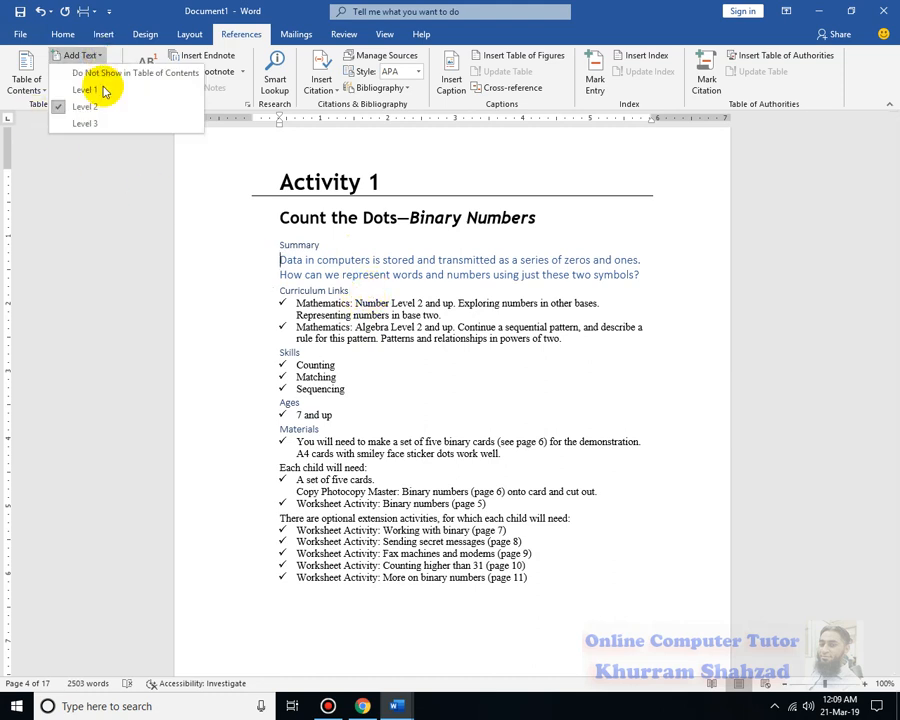
left_click(368, 260)
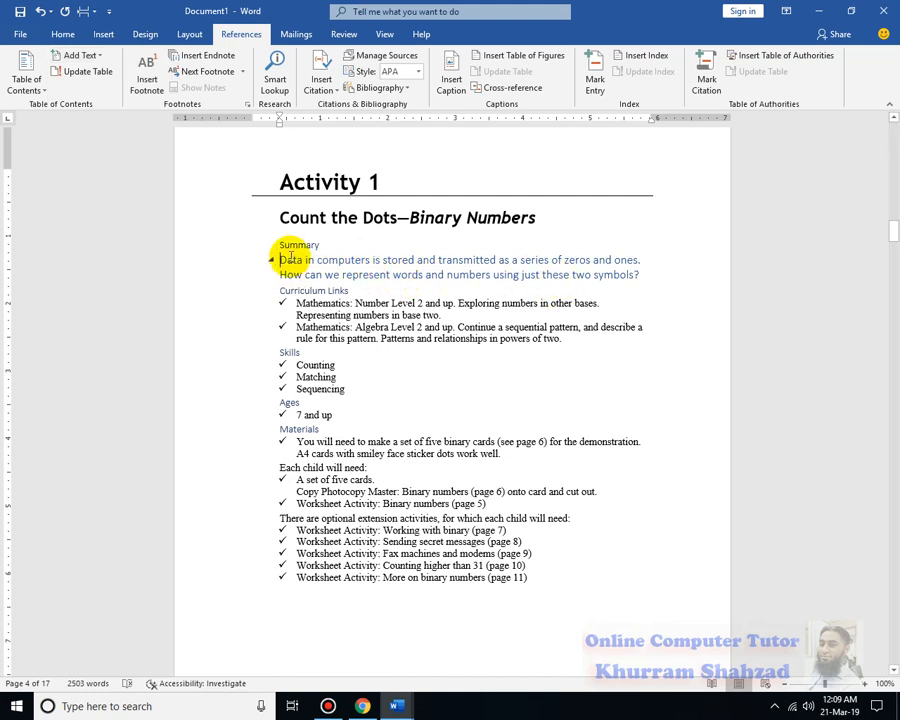
left_click(88, 56)
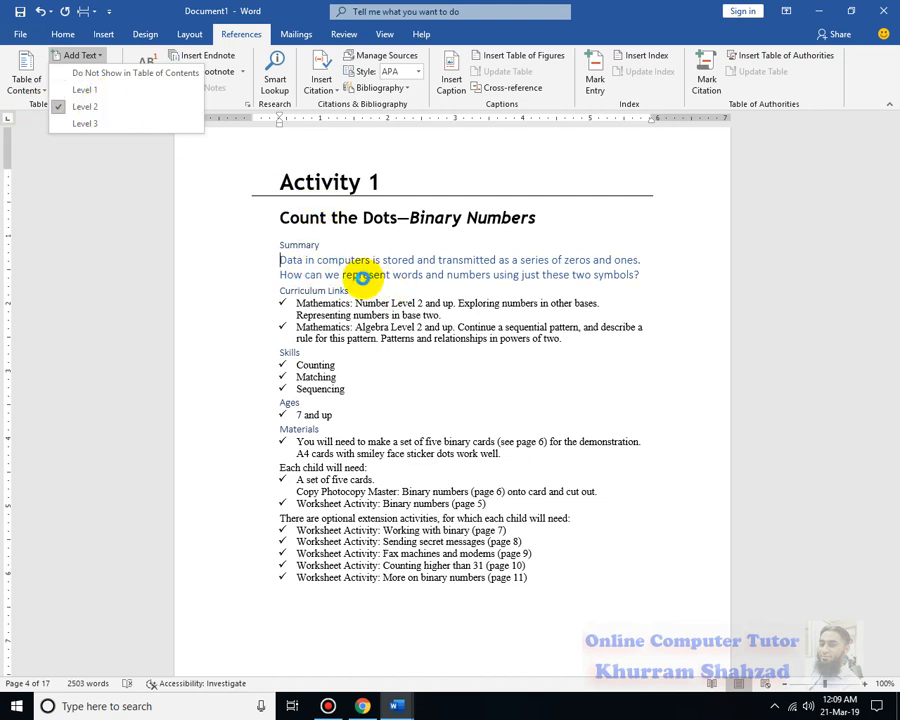
left_click(62, 38)
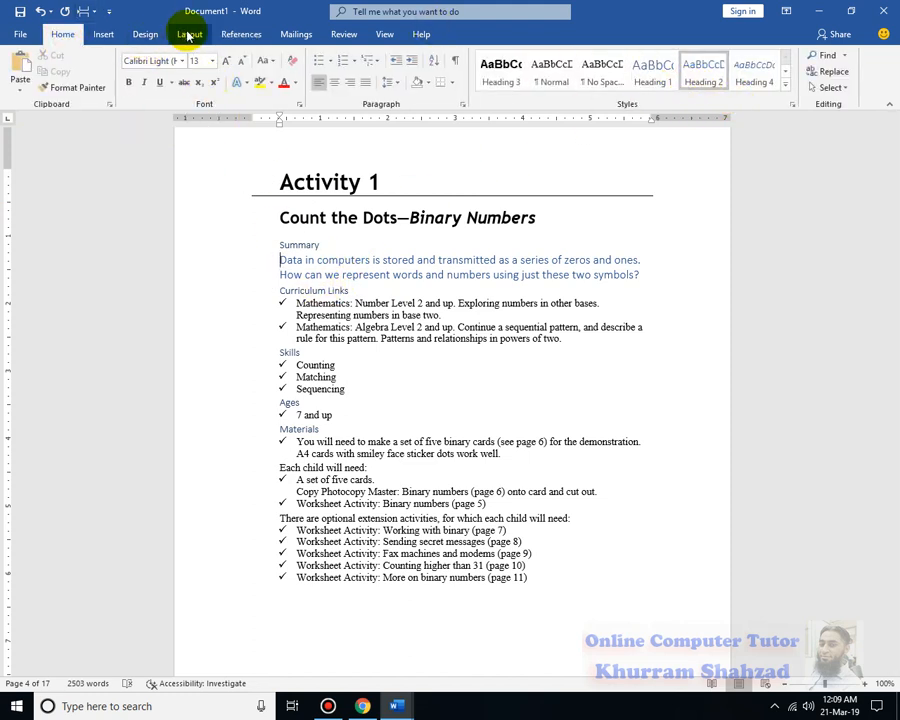
left_click(241, 34)
left_click(100, 56)
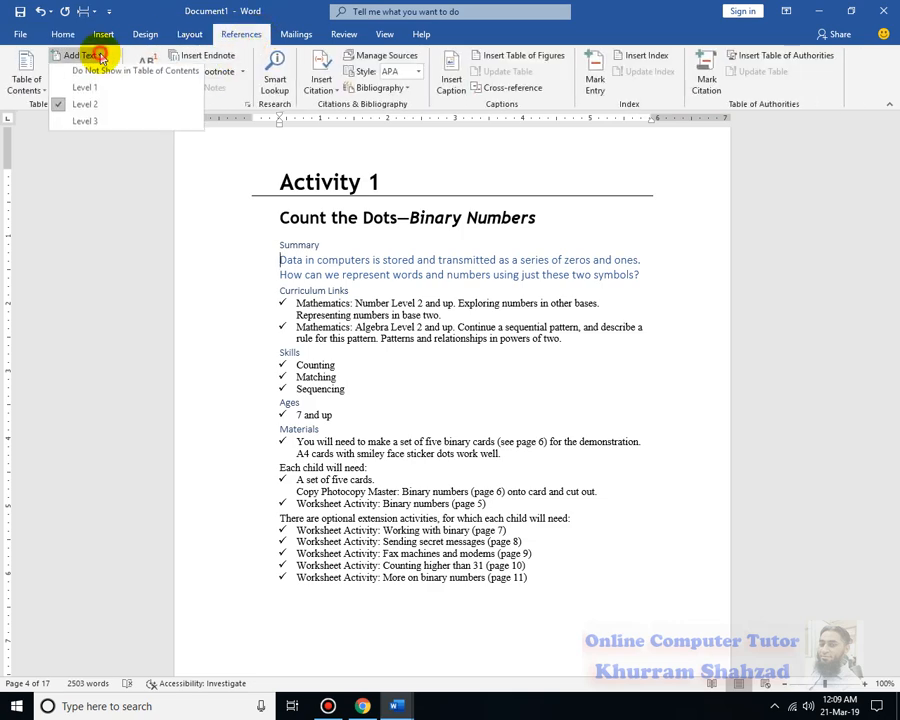
left_click(110, 87)
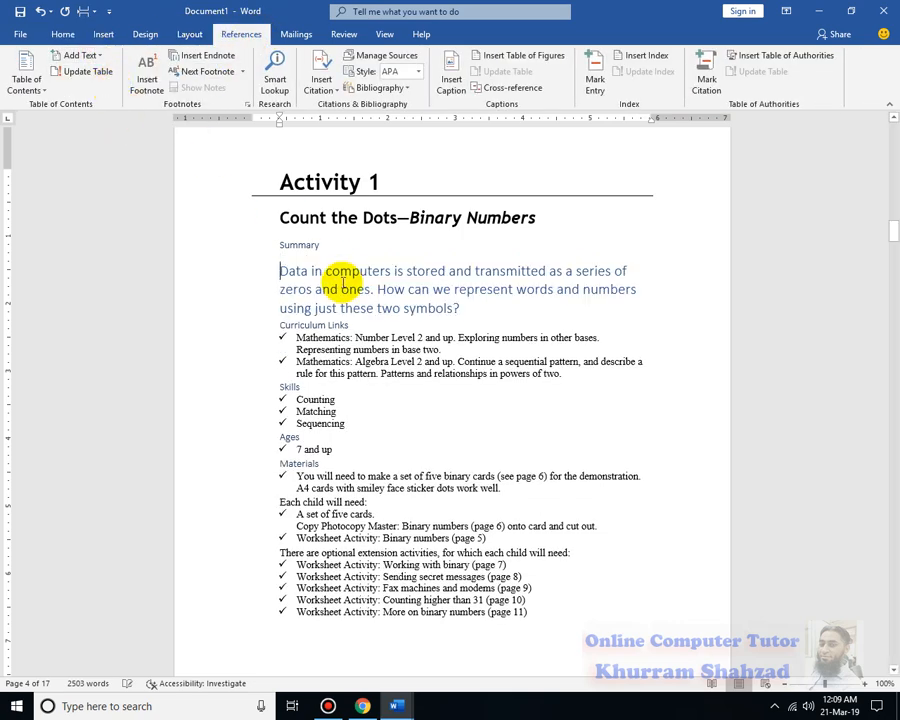
left_click(61, 34)
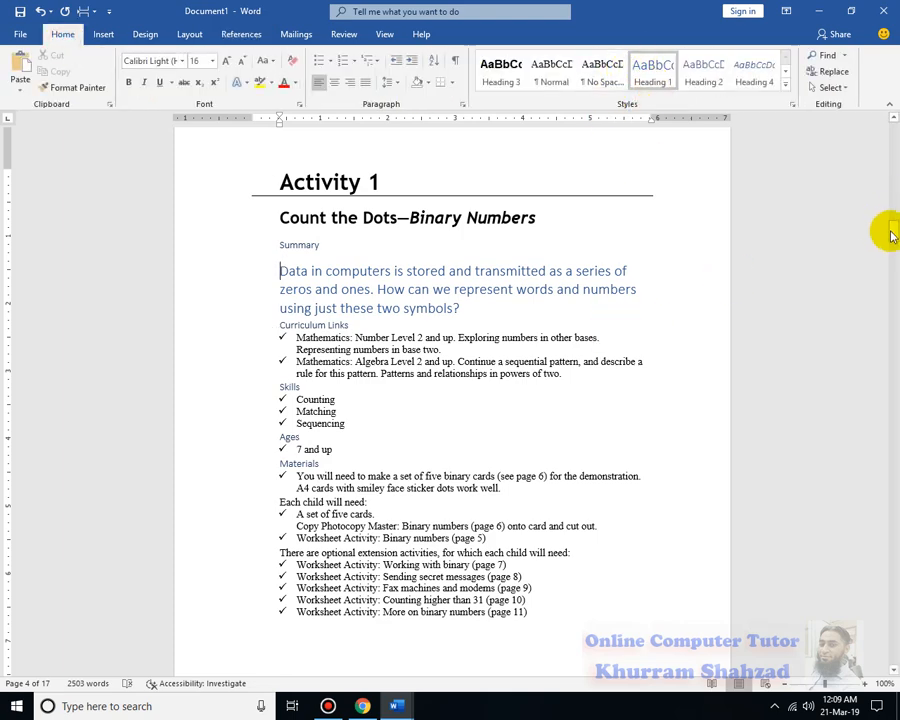
Step: Update the entire table of contents for the Level 1 change and compare the "Data in computers" entry with the others
left_click_drag(893, 234, 886, 120)
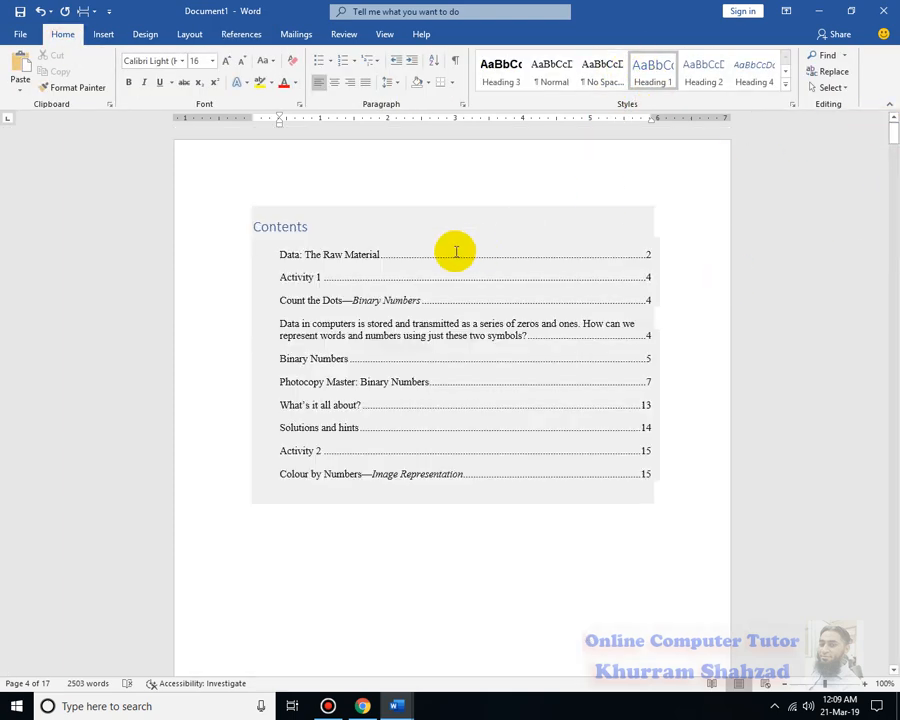
left_click(300, 226)
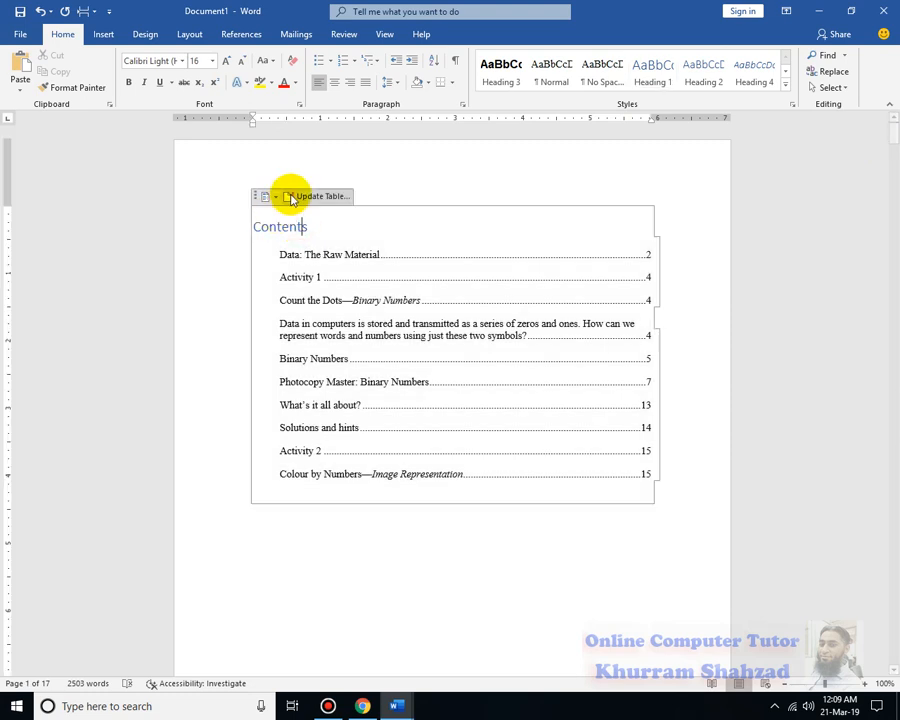
left_click(292, 197)
left_click(434, 348)
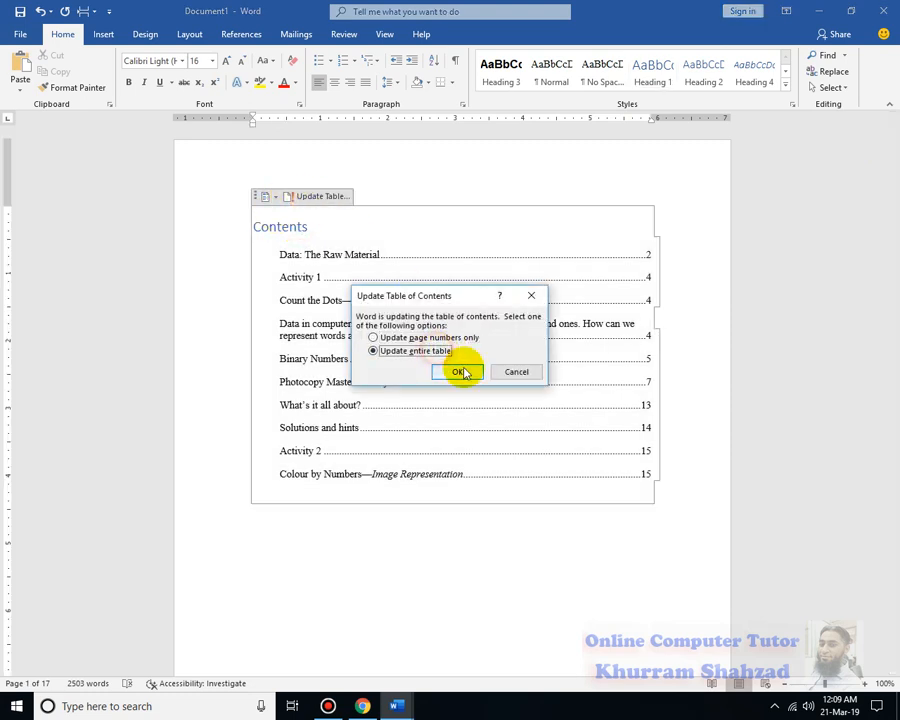
left_click(458, 370)
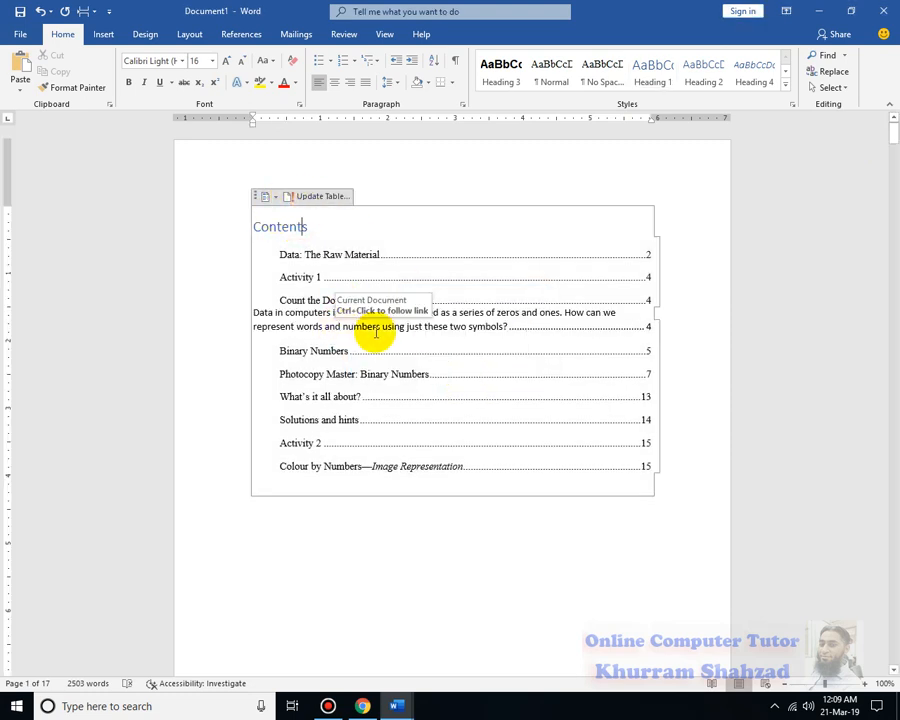
left_click_drag(508, 327, 345, 327)
left_click(333, 397)
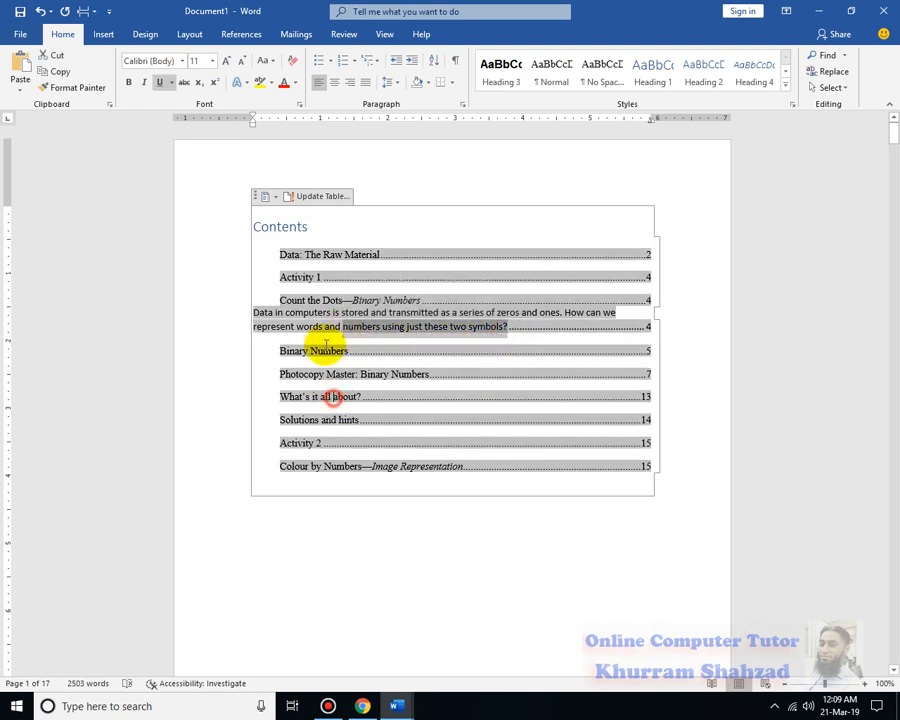
left_click(325, 312)
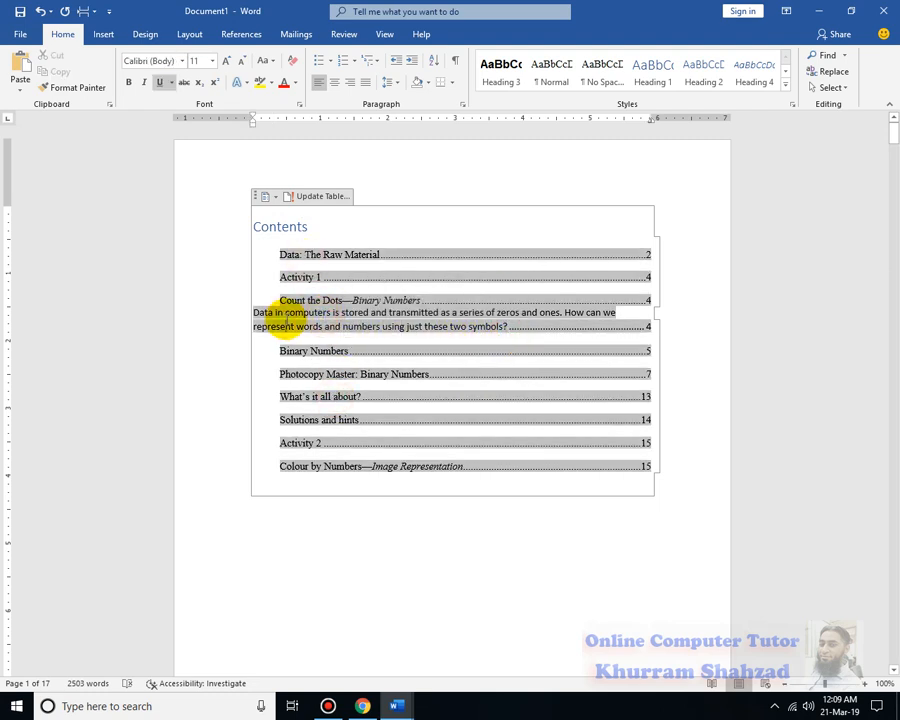
left_click(366, 498)
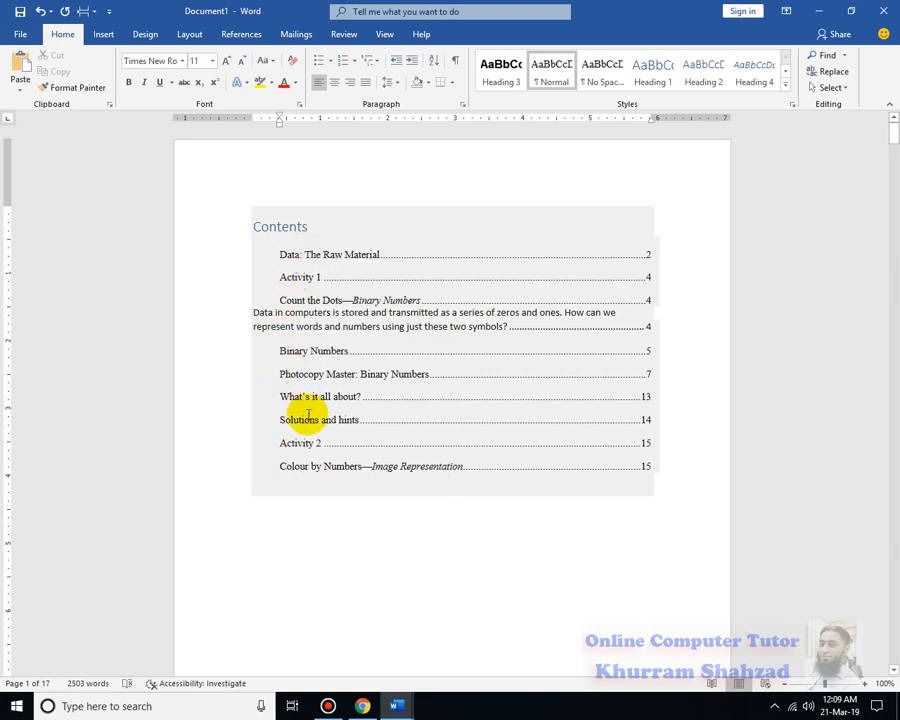
left_click(491, 569)
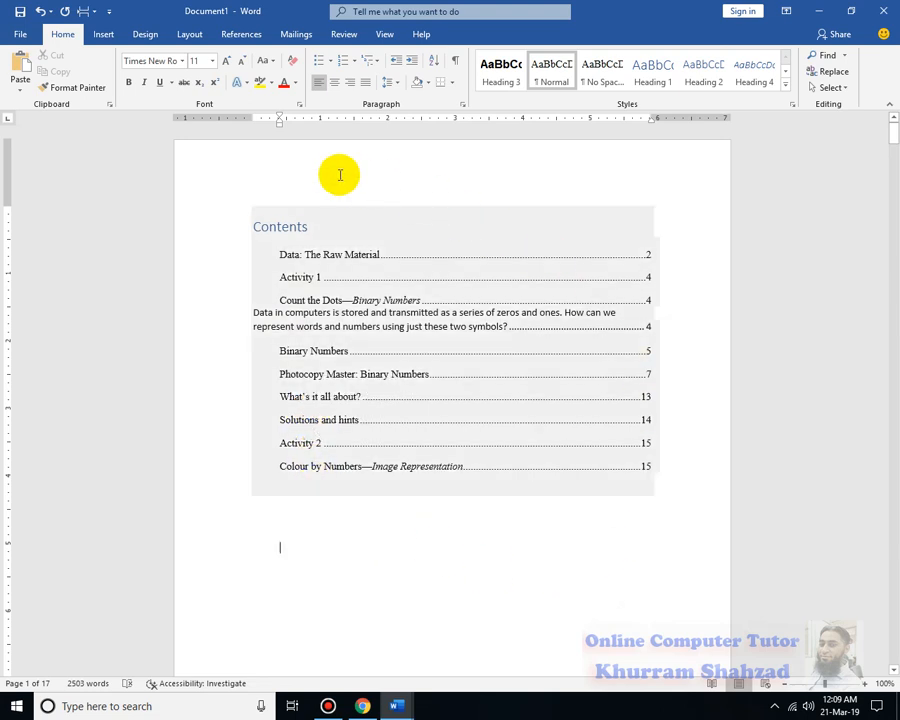